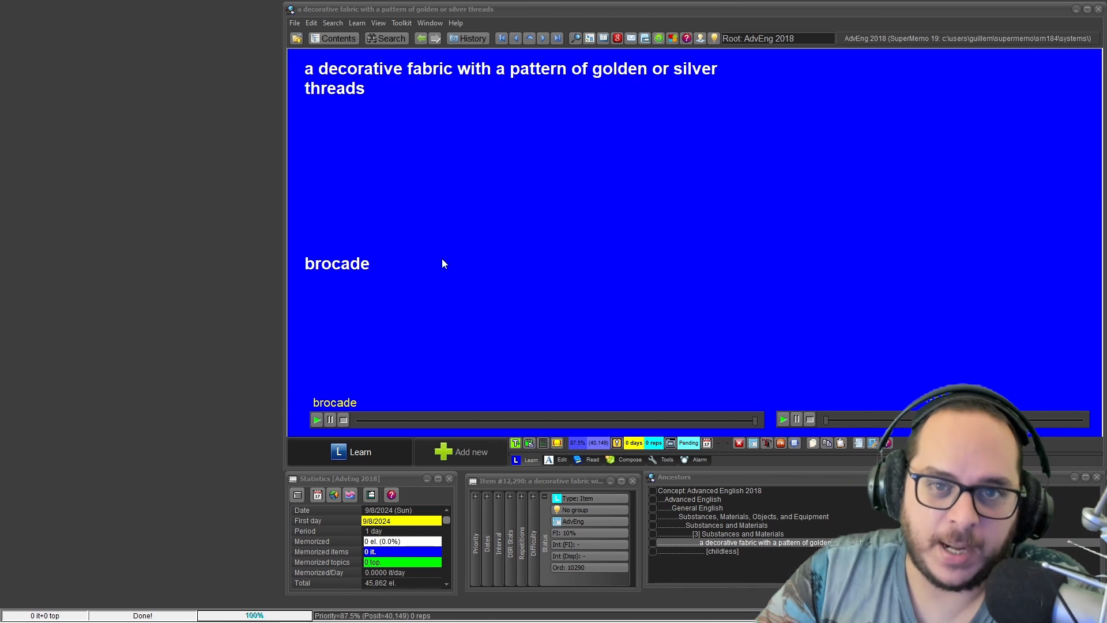
Step: Open the collection's font registry to view its list of fonts, and close it again
click(332, 23)
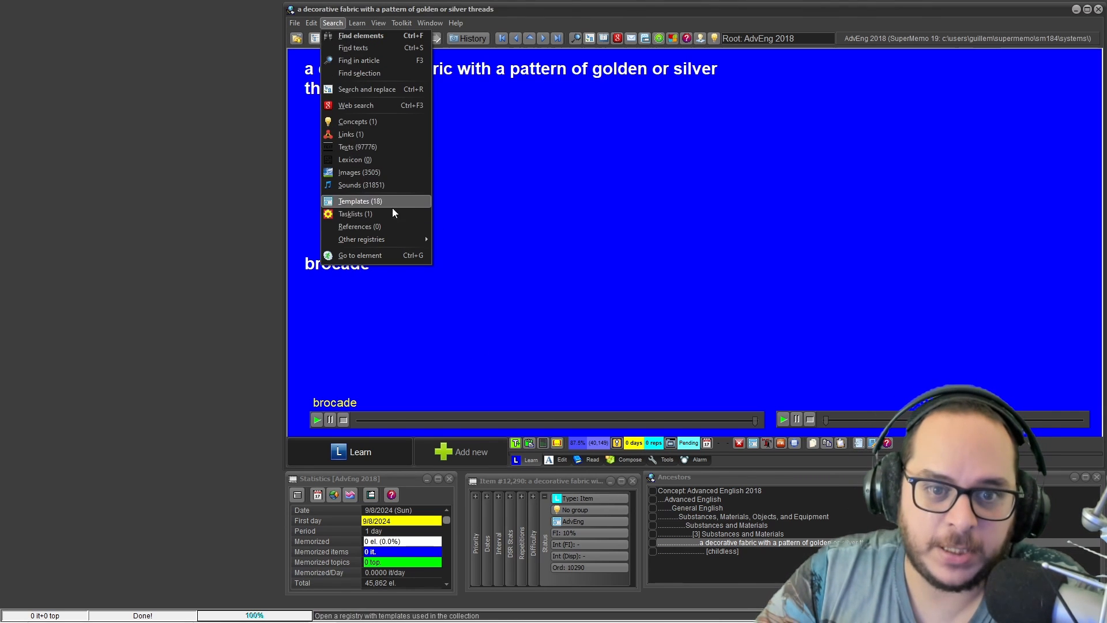
mouse_move(389, 240)
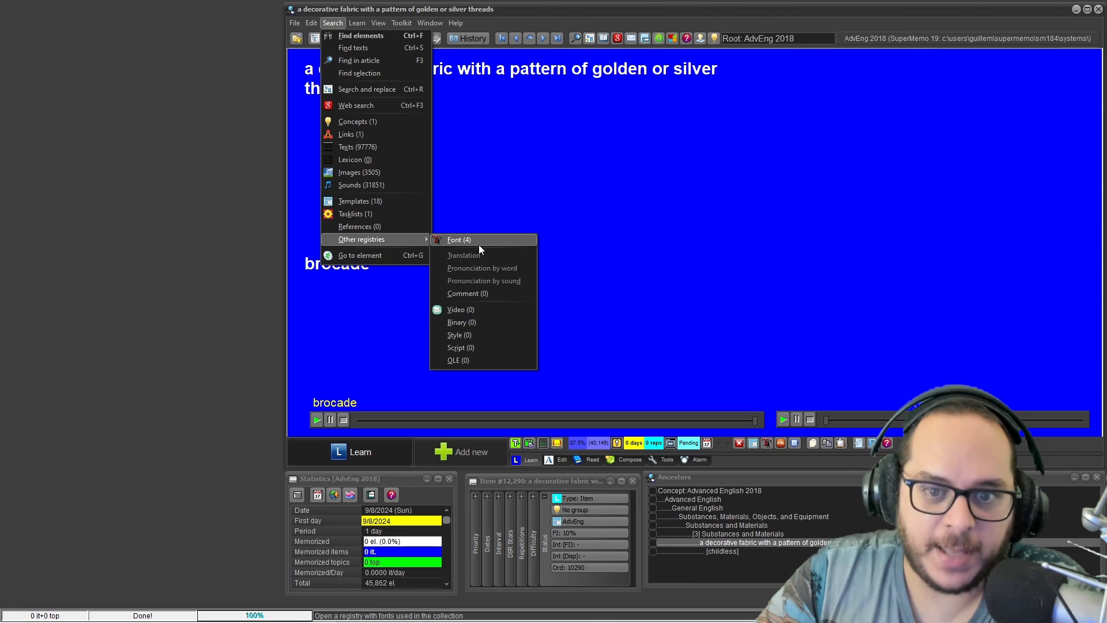
click(479, 245)
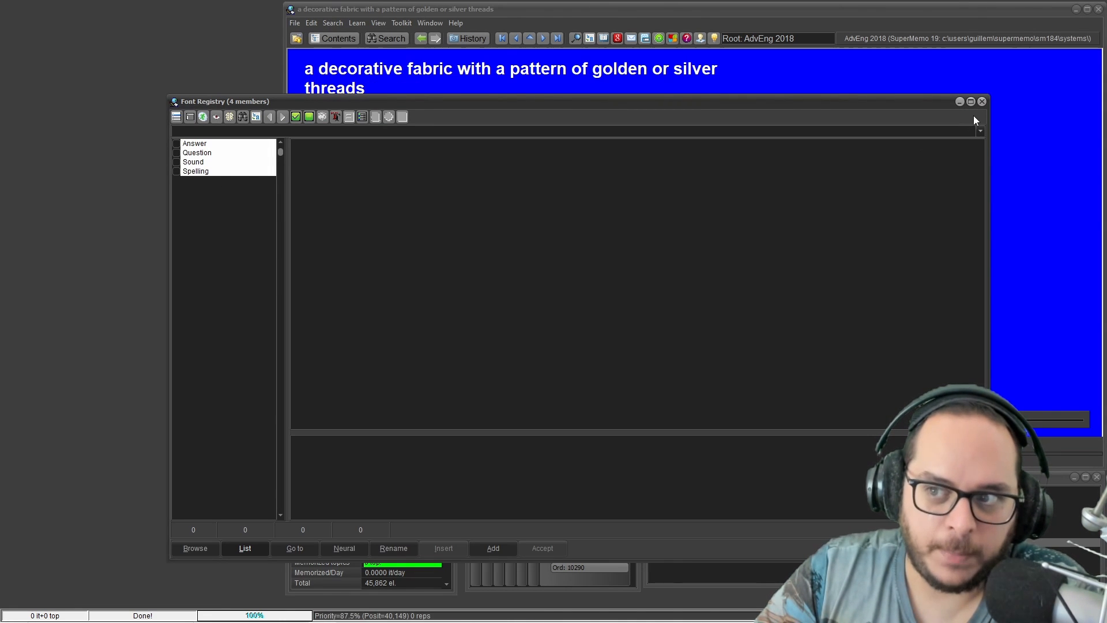
click(981, 102)
double_click(353, 264)
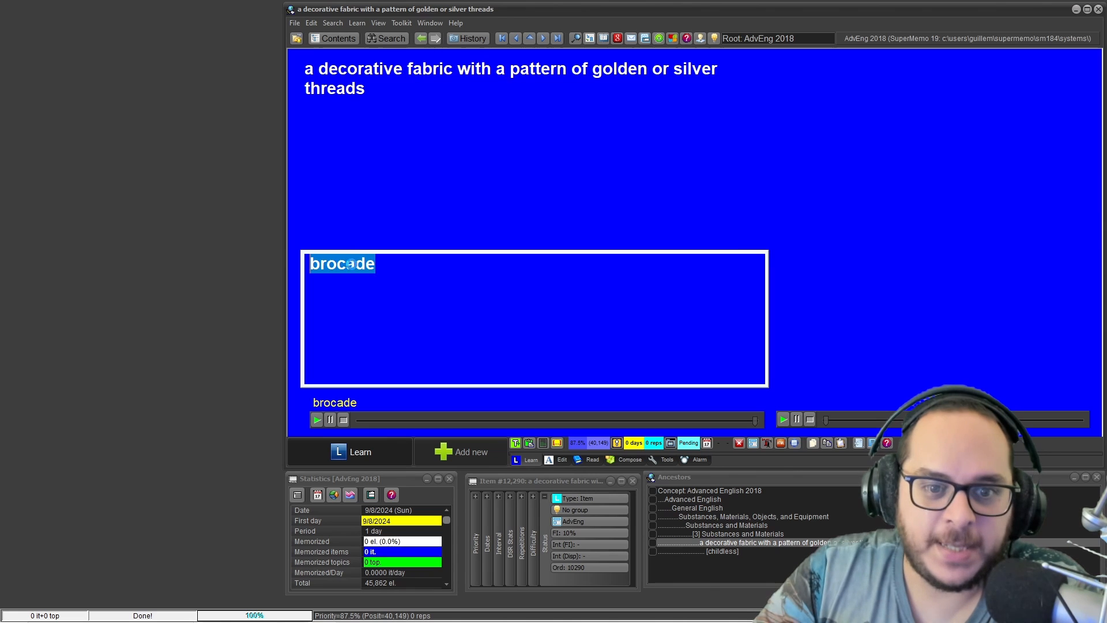
click(390, 278)
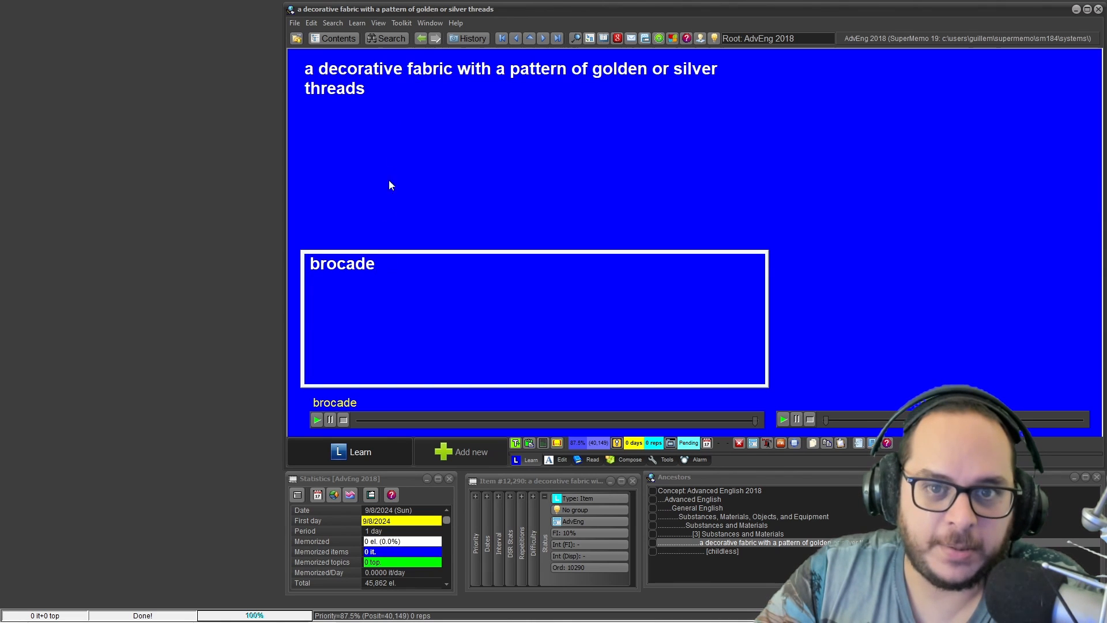
click(389, 85)
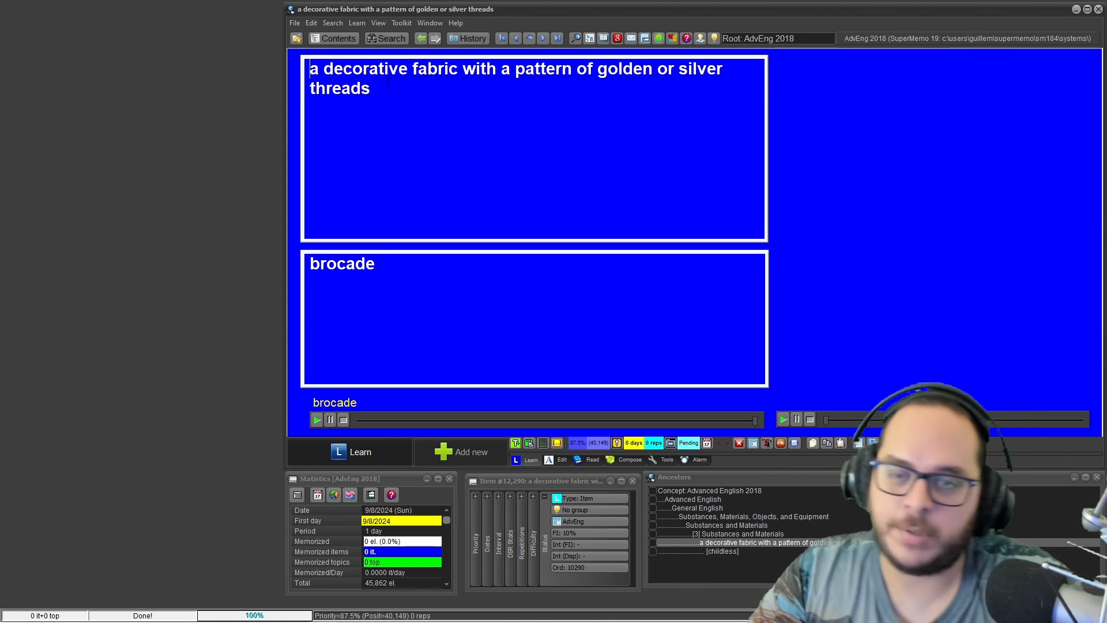
key(Escape)
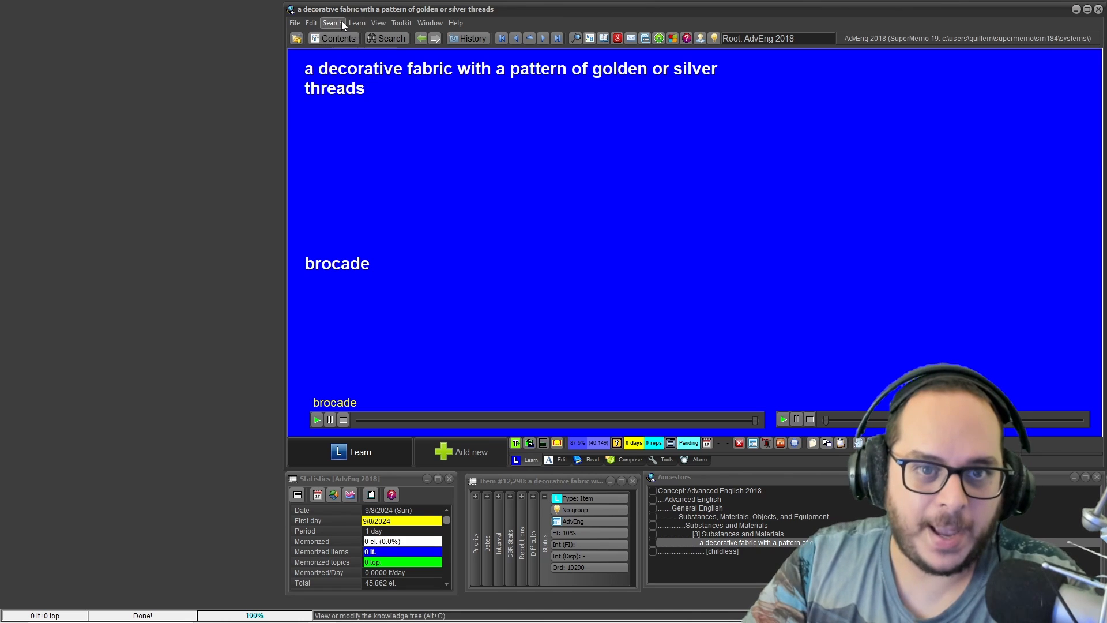
Step: Open the font registry for linking a font to the "brocade" answer text and inspect the Answer and Question font definitions
click(363, 272)
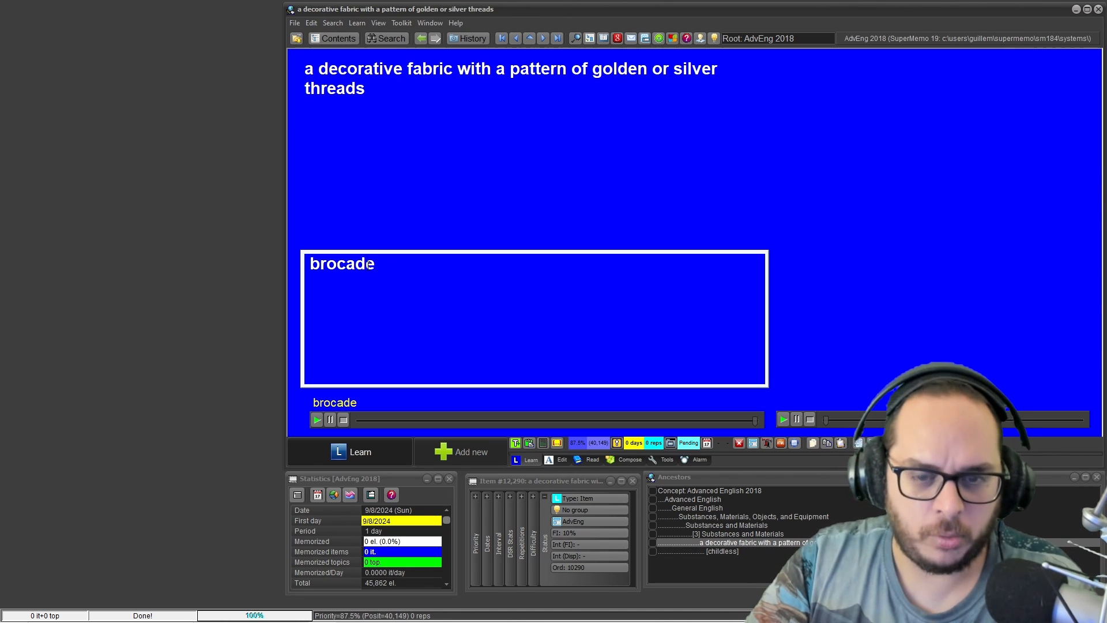
right_click(334, 269)
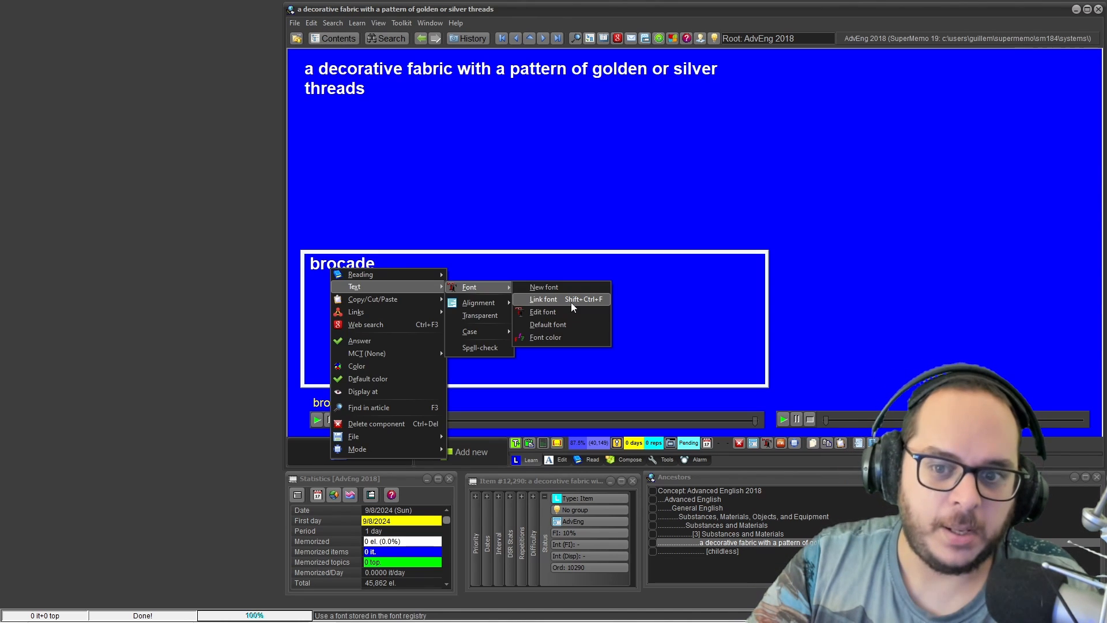
click(571, 302)
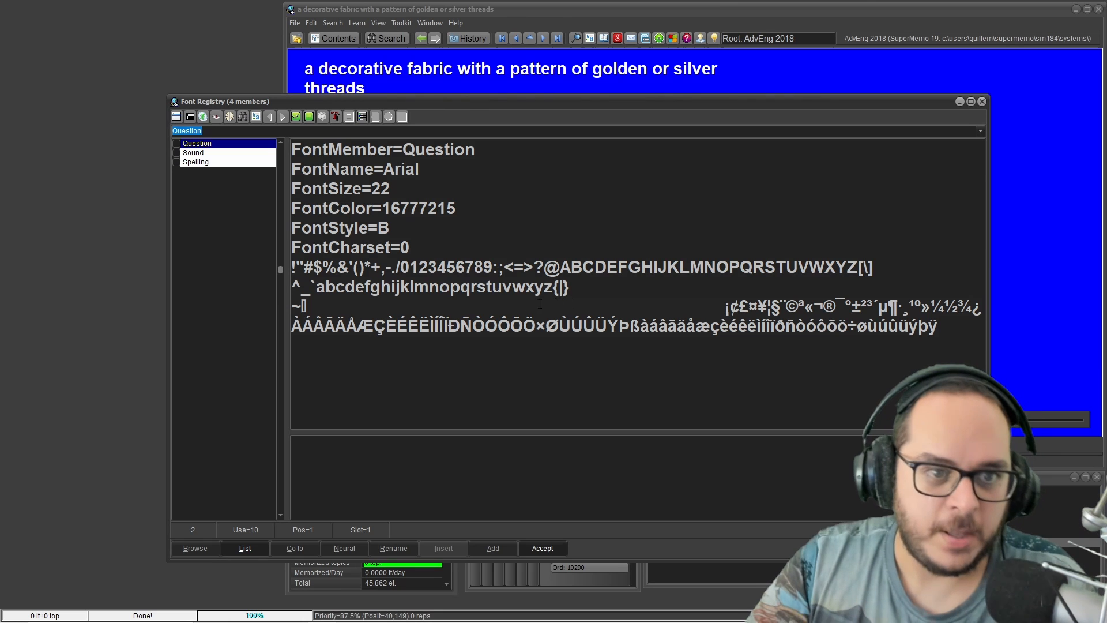
click(281, 145)
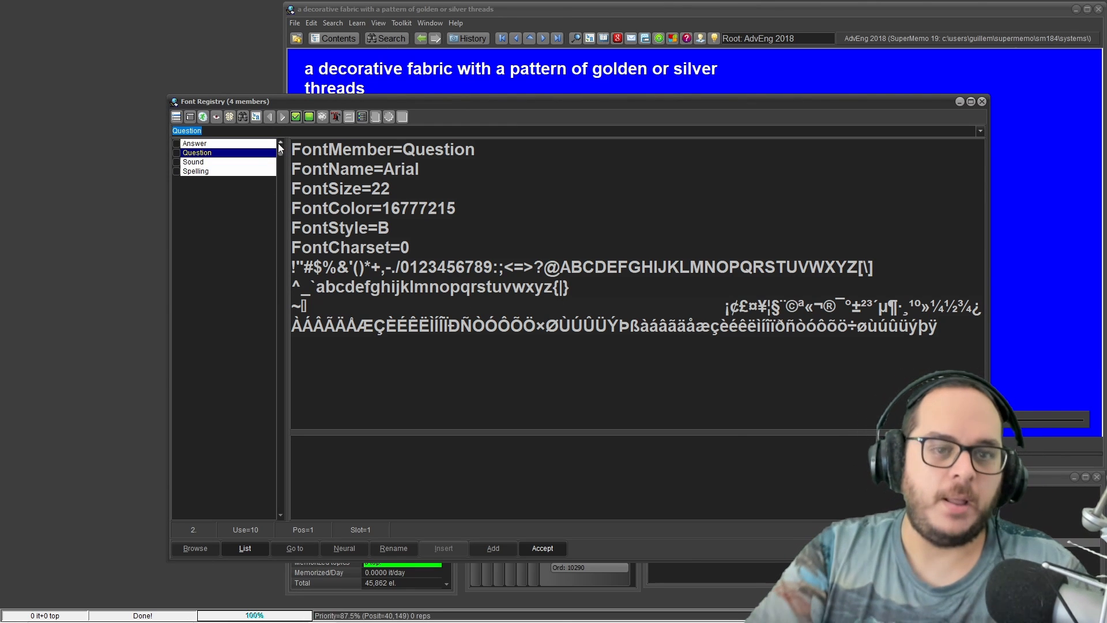
click(191, 145)
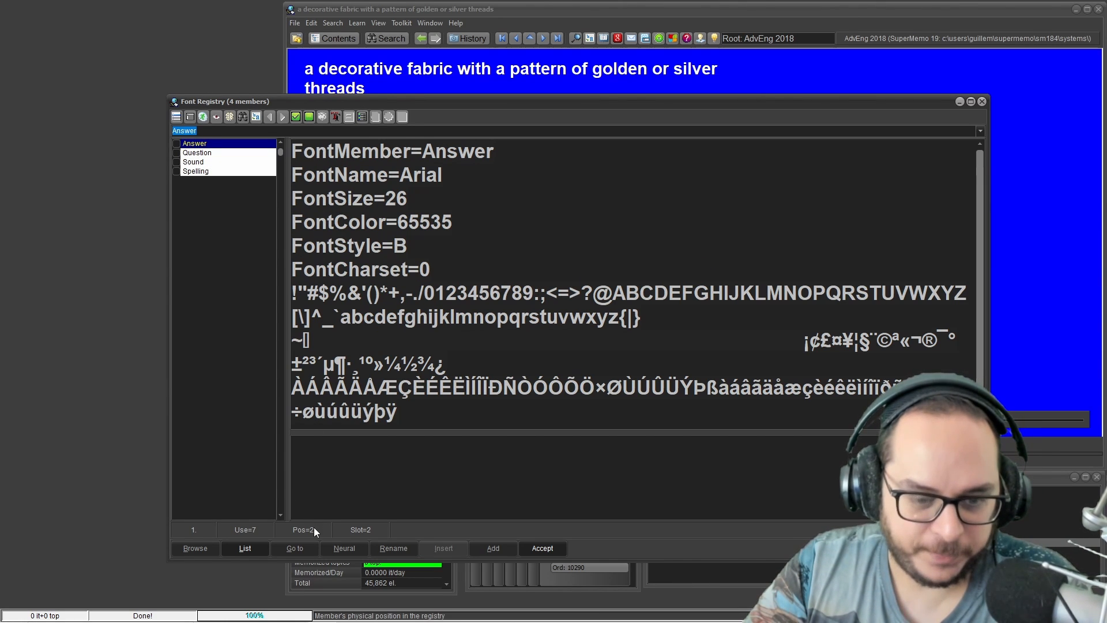
click(196, 154)
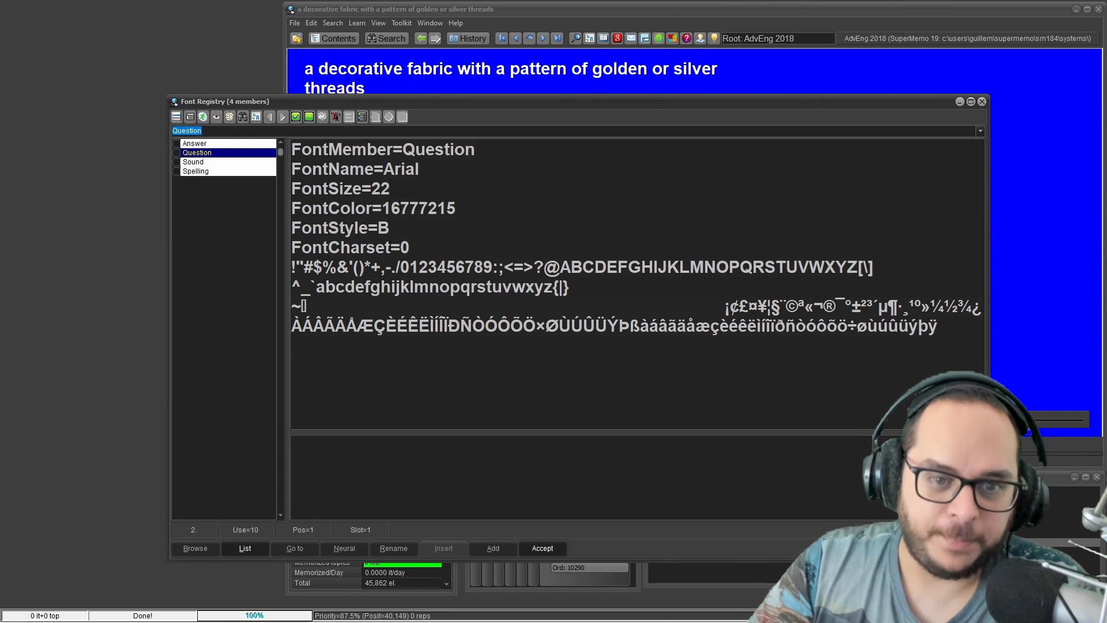
Step: Examine the sample characters of the Question font, including the accented letters, and close the registry without linking a font
drag(304, 267, 945, 343)
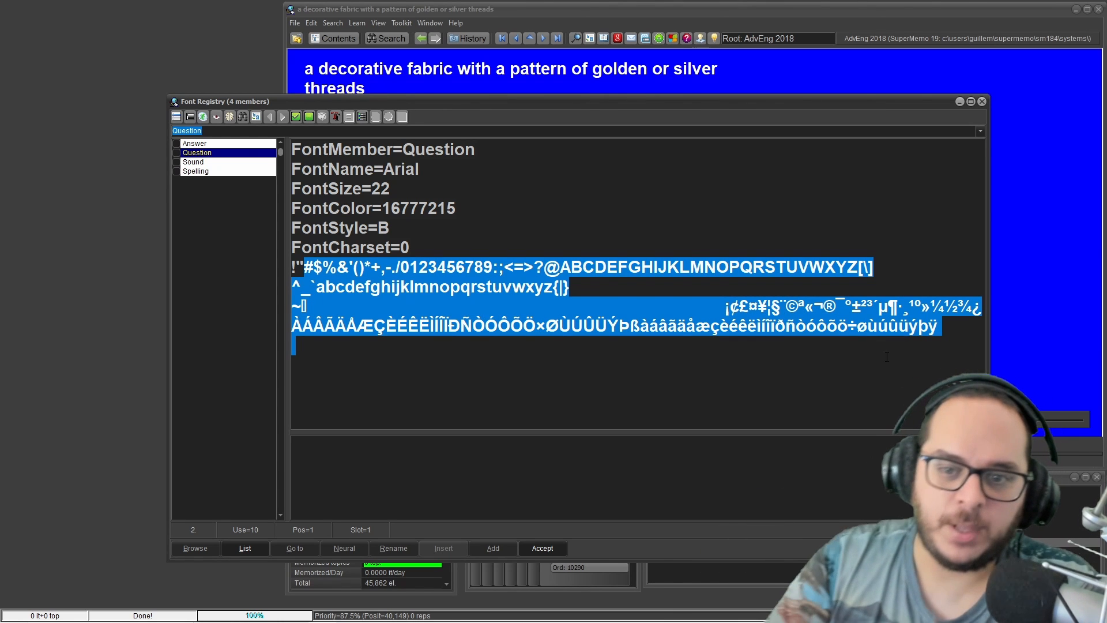
click(510, 326)
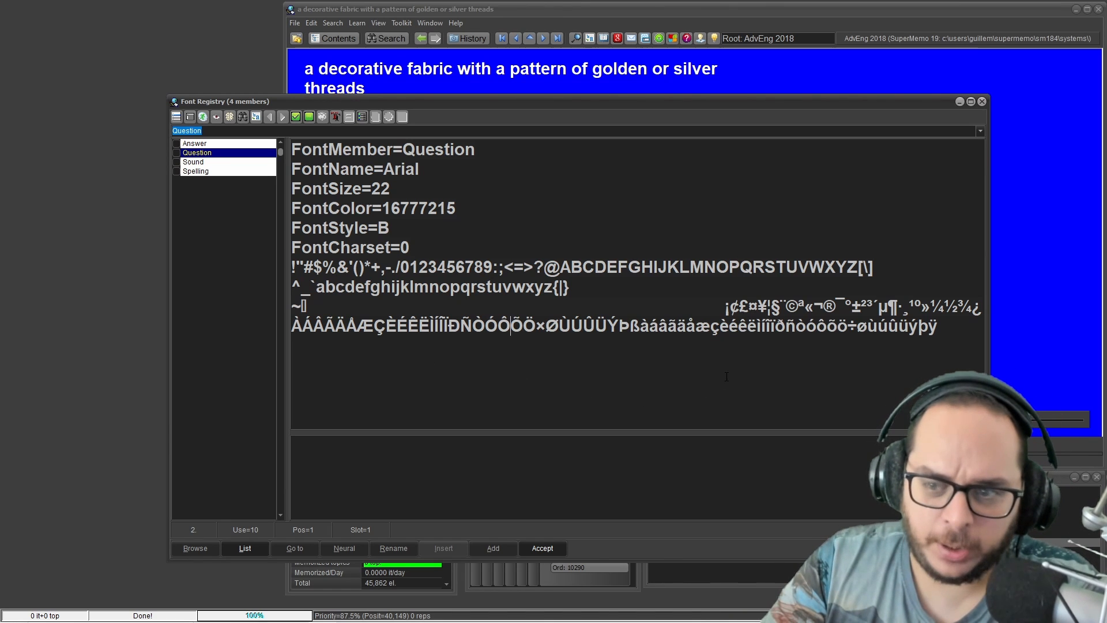
drag(302, 326, 918, 327)
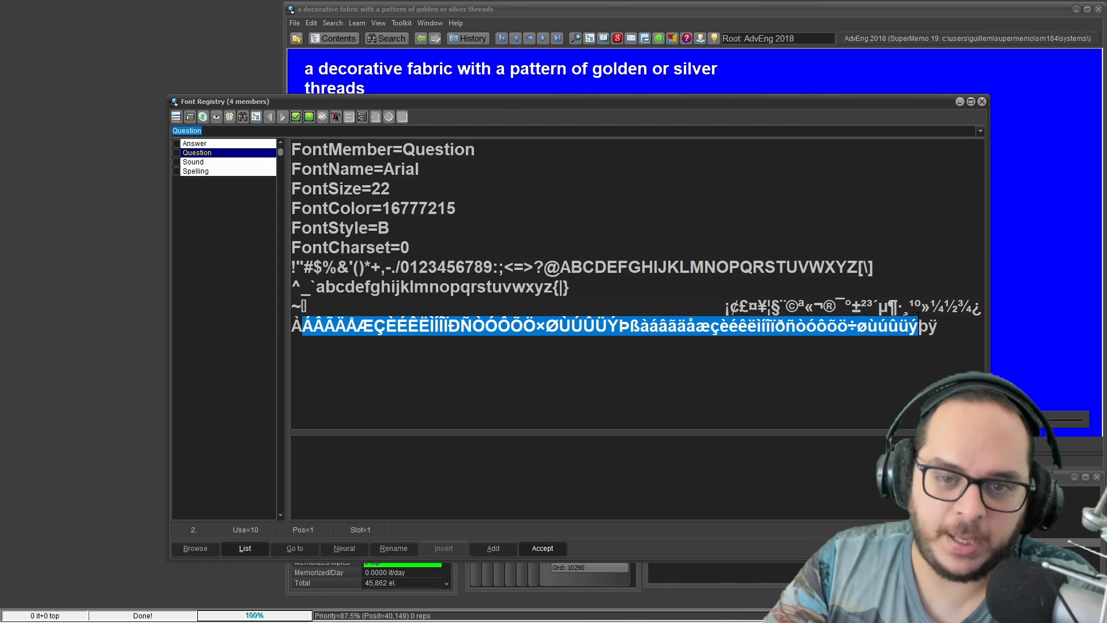
click(982, 102)
Step: Edit the font used by the "brocade" answer text, setting its color to Teal and its size to 24
drag(376, 263, 298, 260)
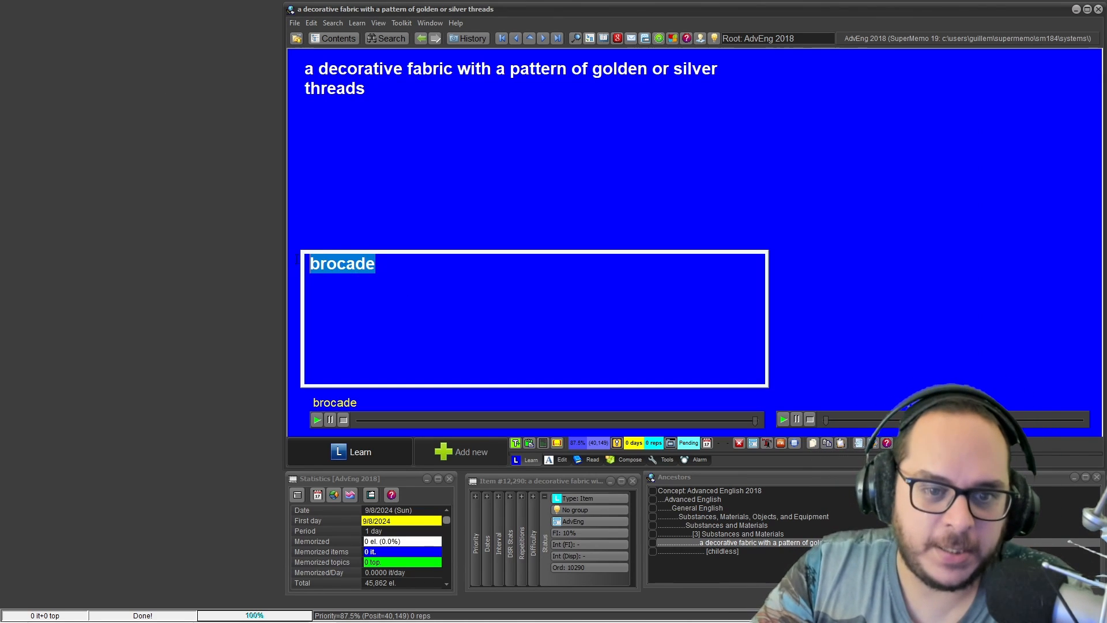
click(403, 277)
right_click(400, 277)
mouse_move(401, 281)
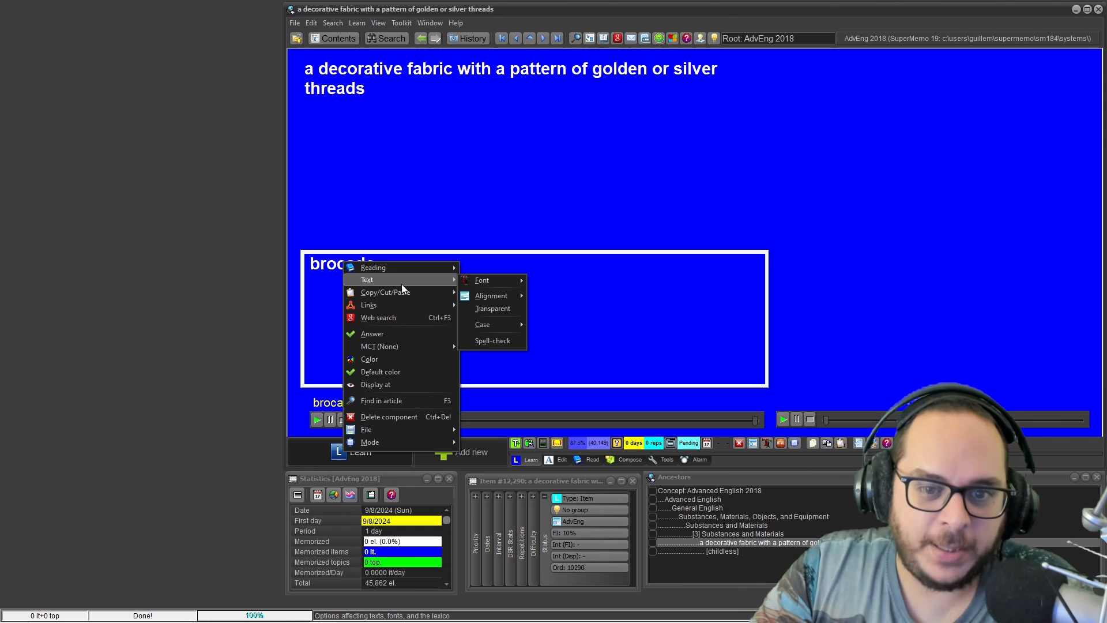
mouse_move(478, 282)
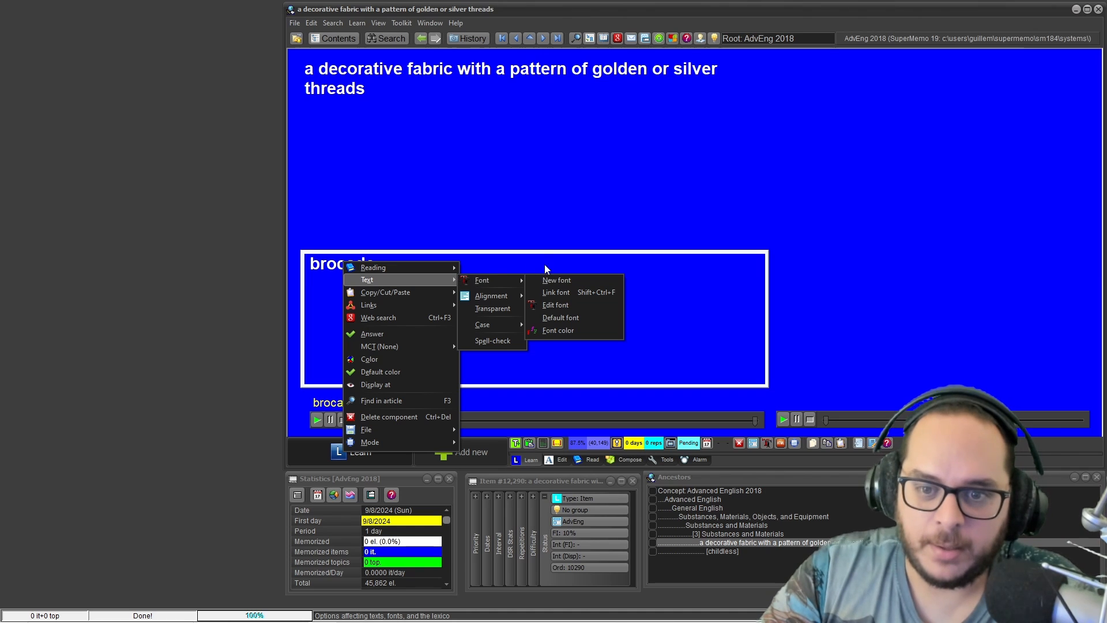
click(565, 302)
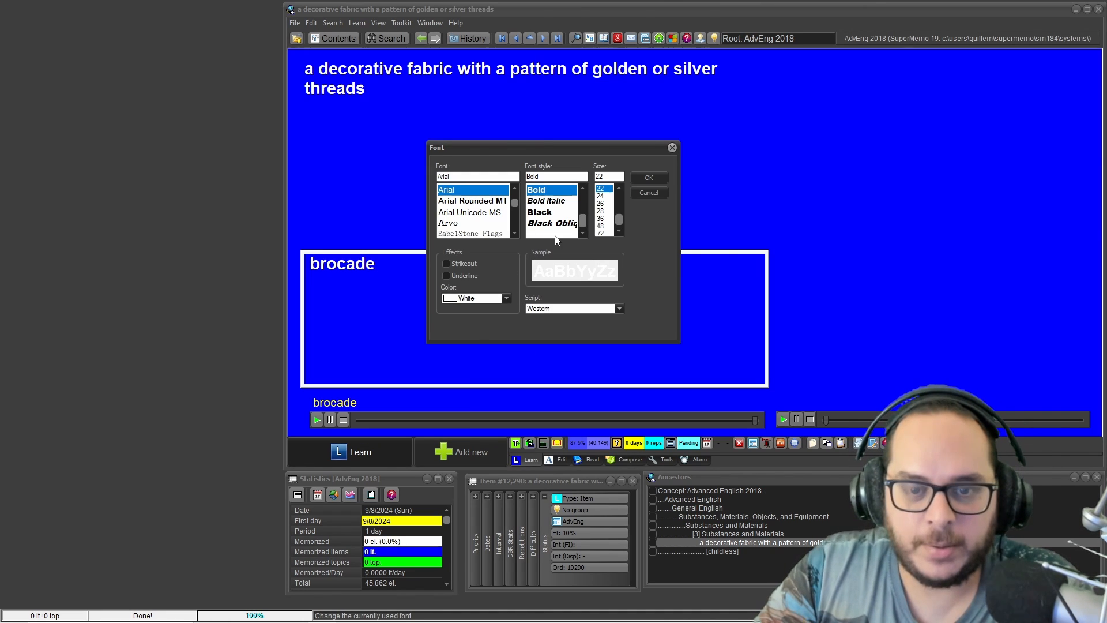
click(508, 298)
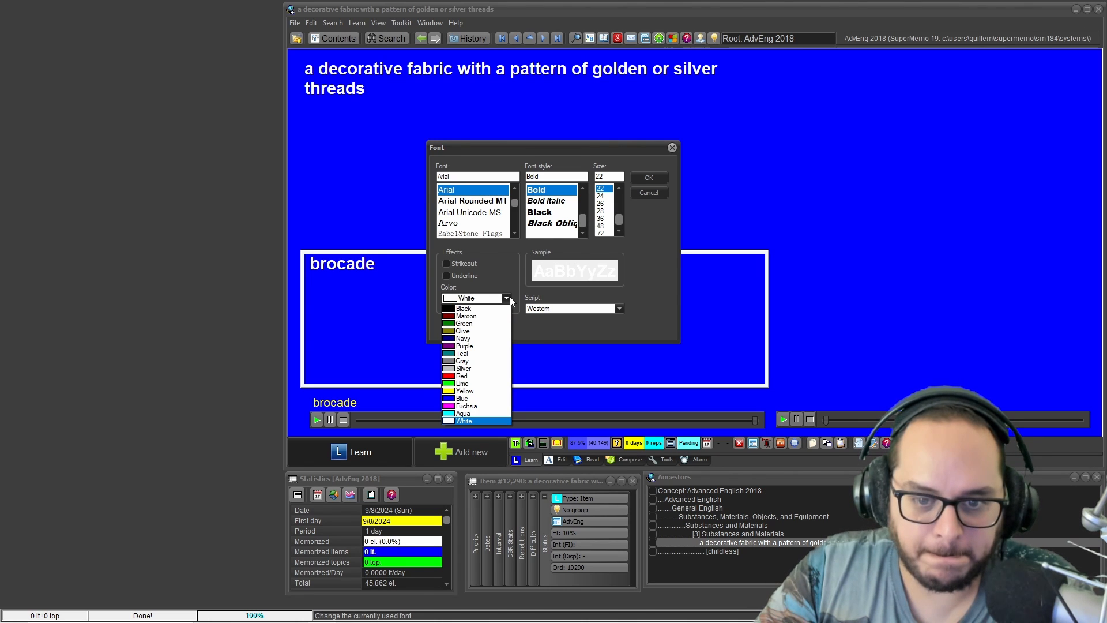
click(476, 355)
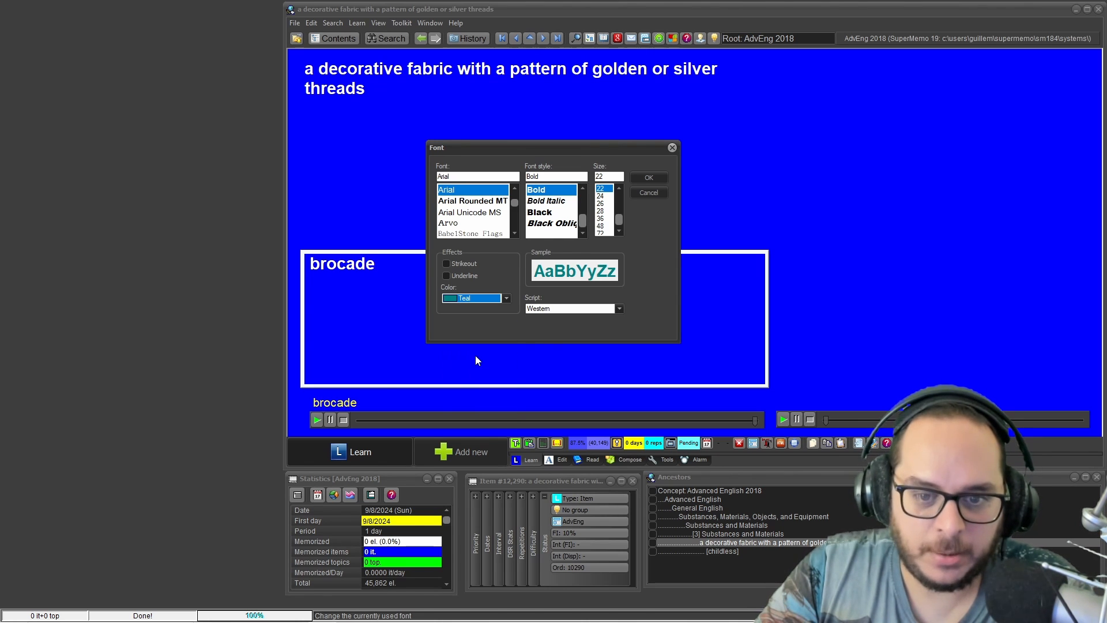
click(603, 196)
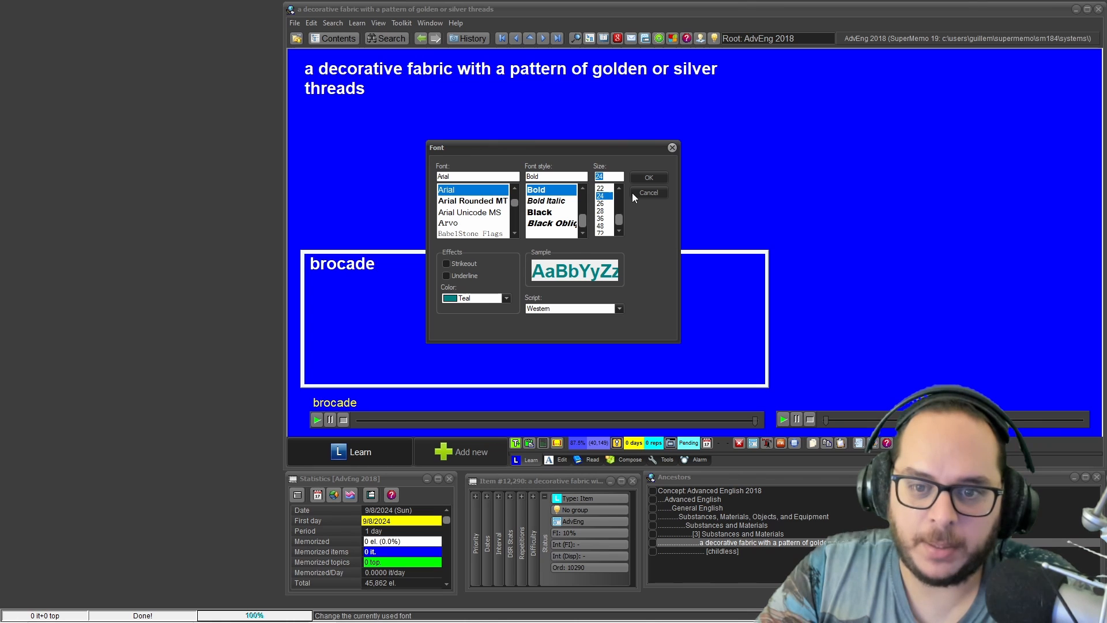
Step: Preview the Arabic script in the font sample, set the script back to Western, and apply the font changes
click(620, 309)
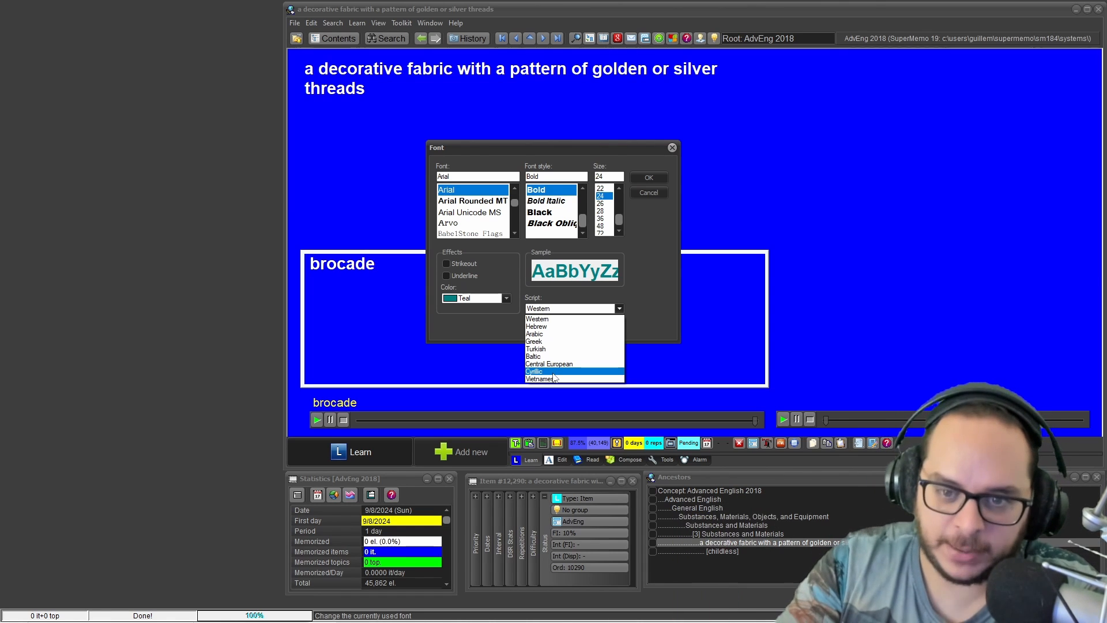
click(551, 319)
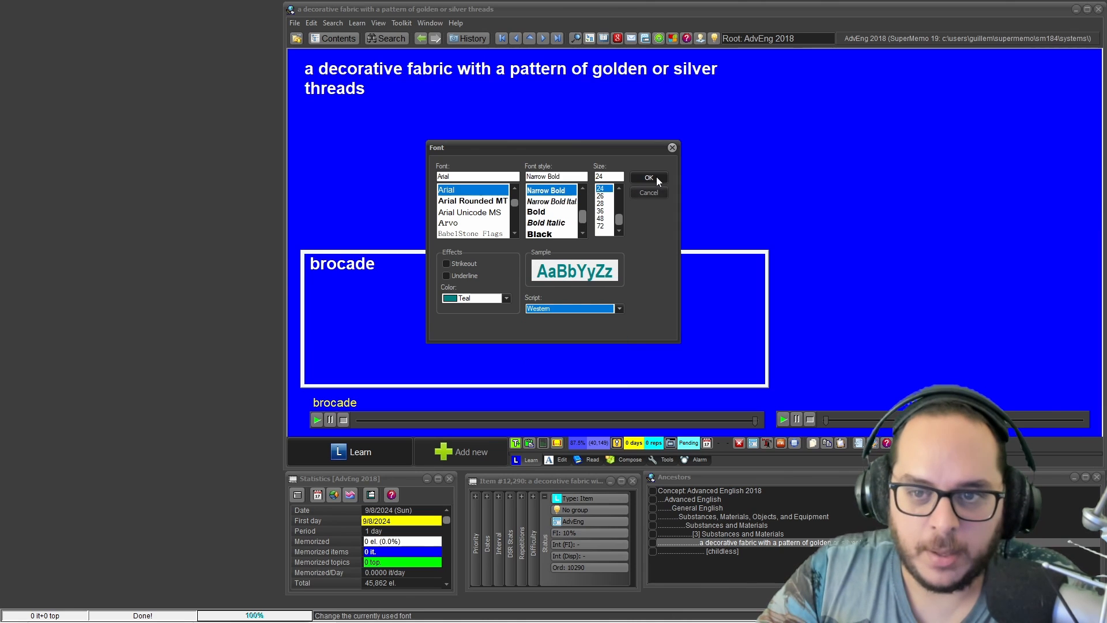
click(619, 309)
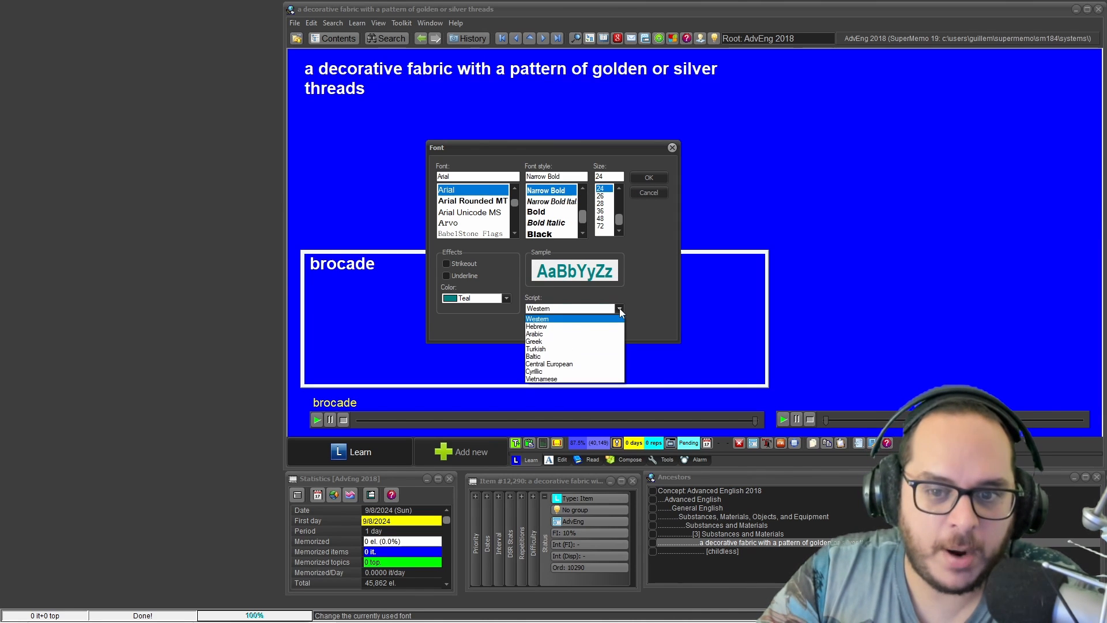
click(602, 334)
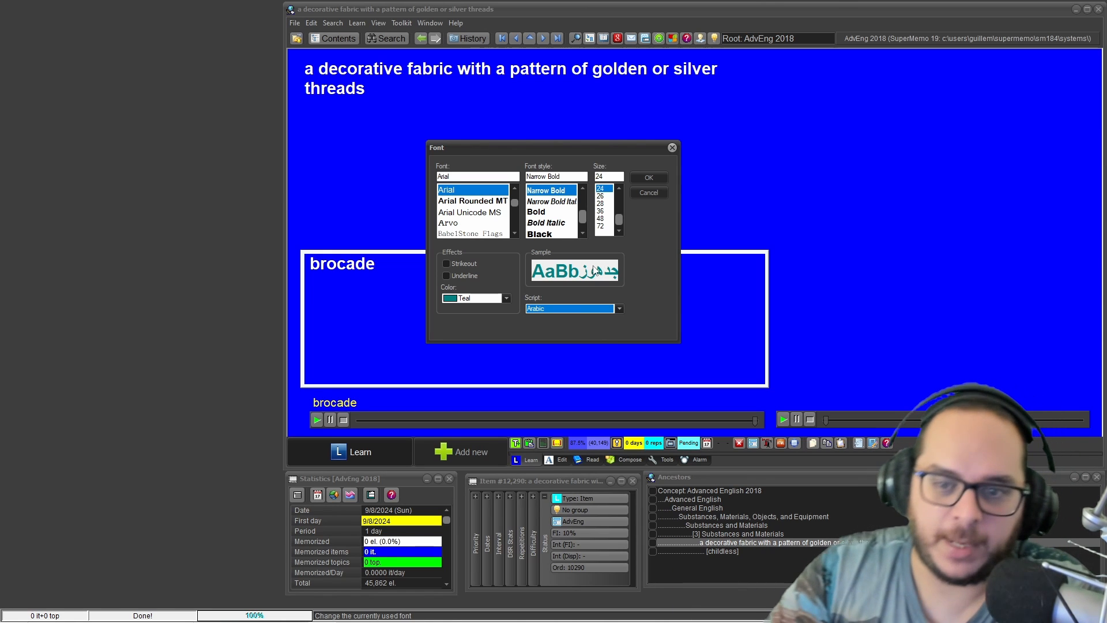
click(618, 309)
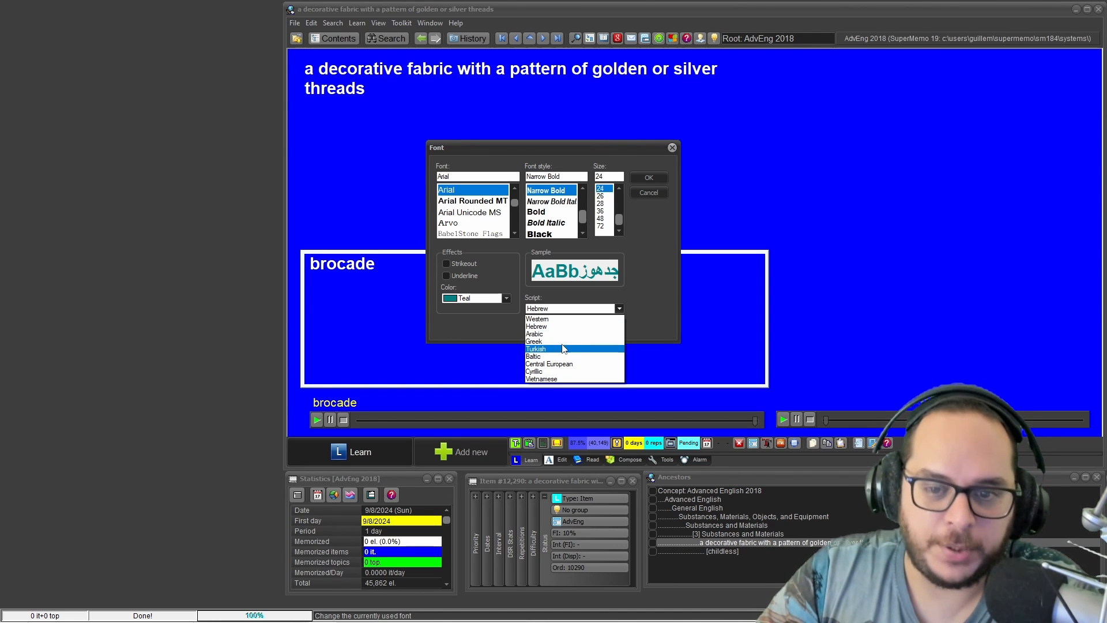
click(557, 319)
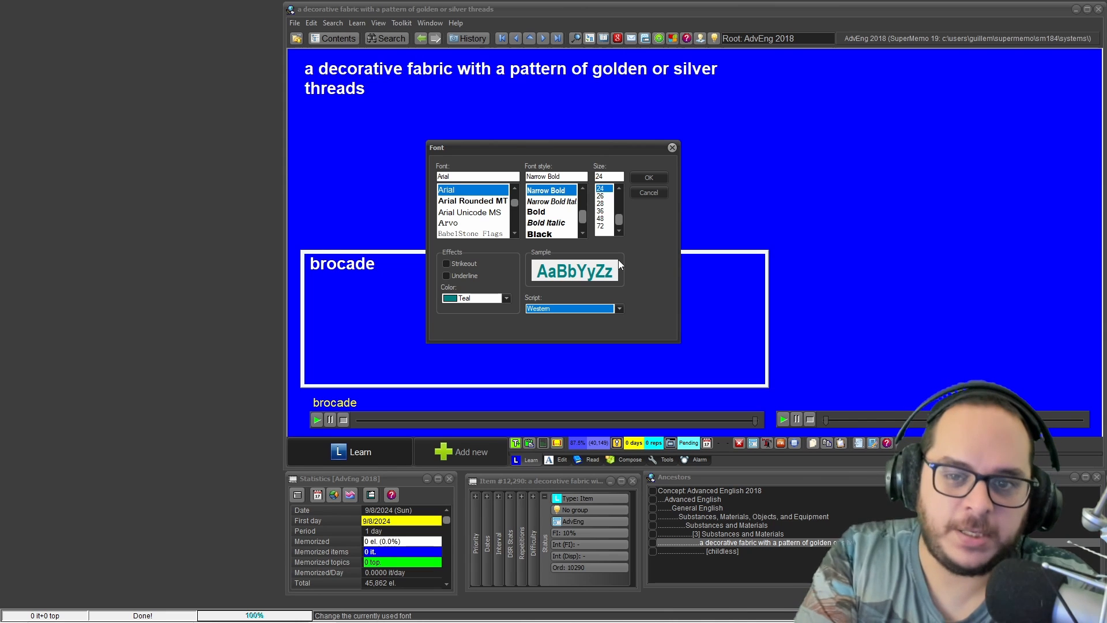
click(646, 177)
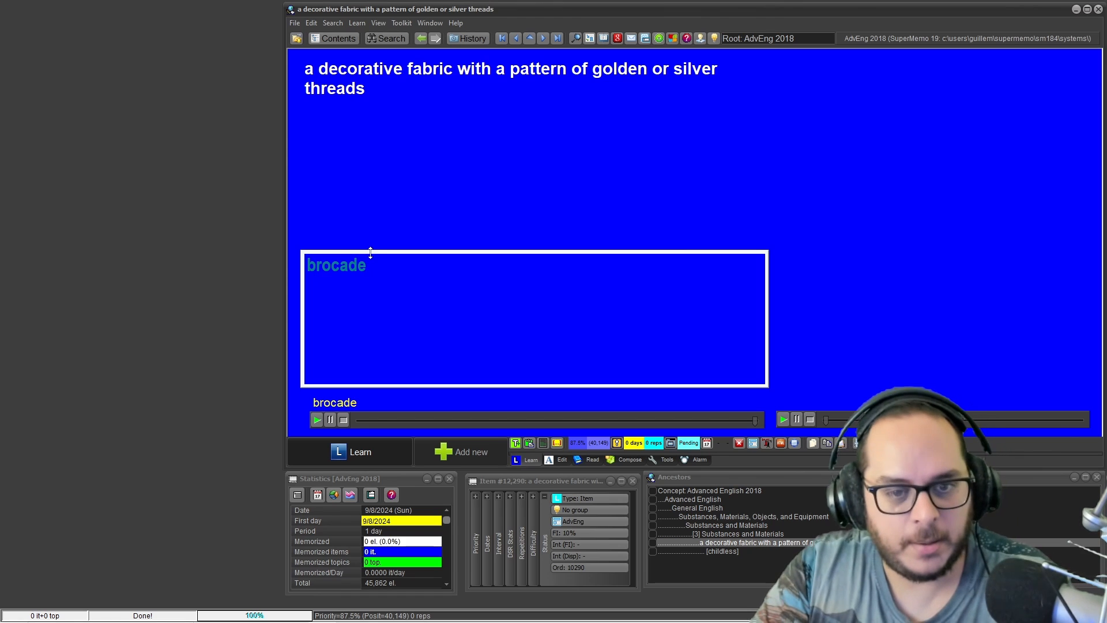
Step: Leave text editing and open the element "to separate gold from sand with washing" from the collection contents to check its font
key(Escape)
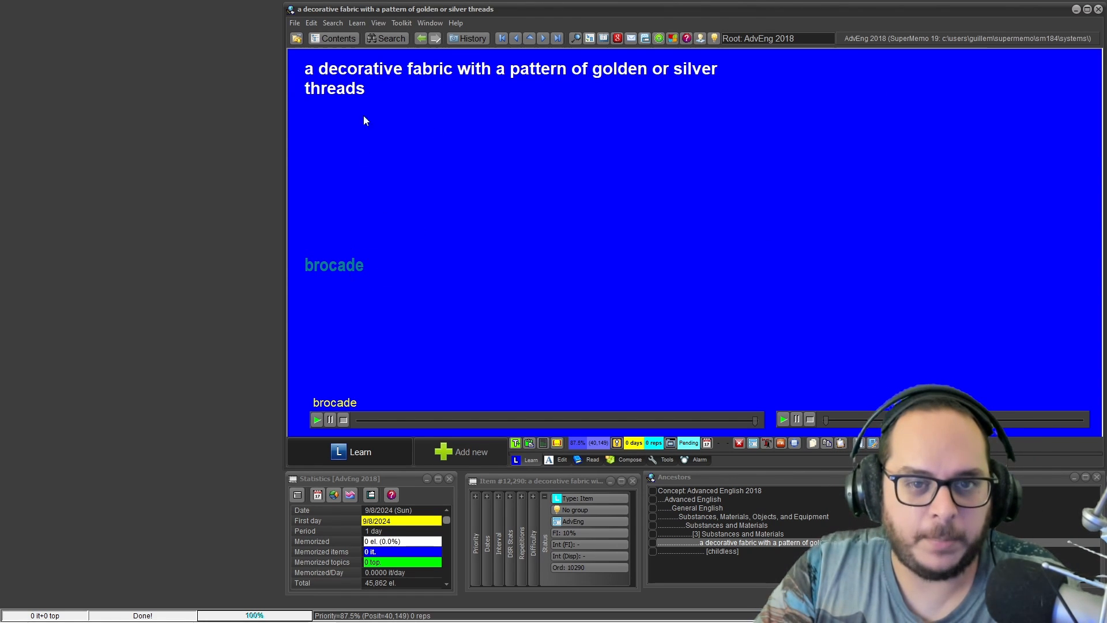
click(364, 74)
click(353, 270)
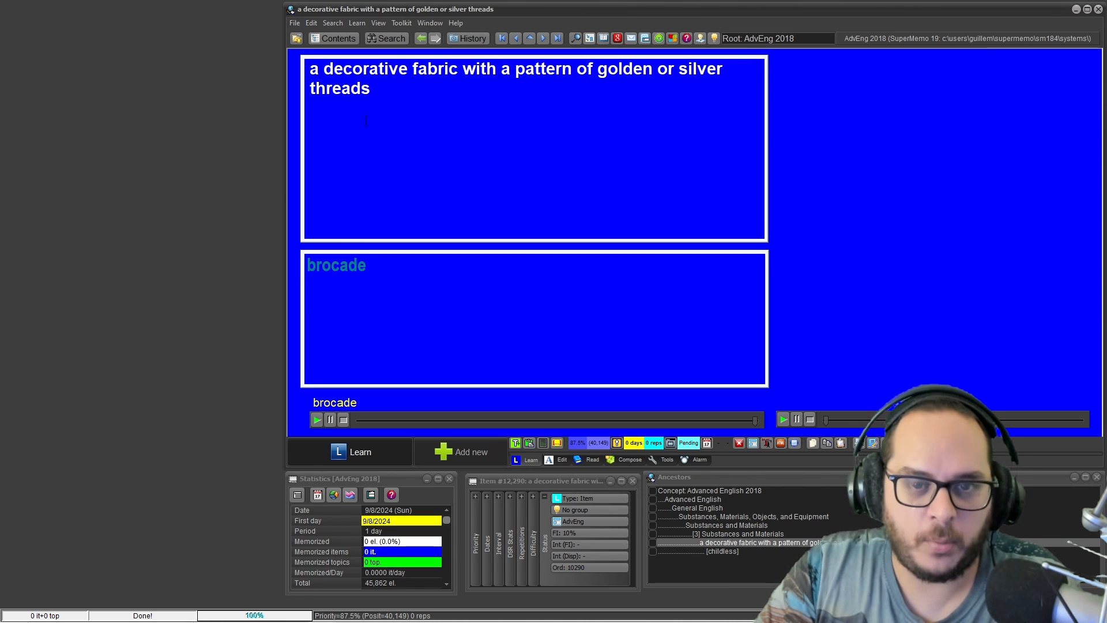
key(Escape)
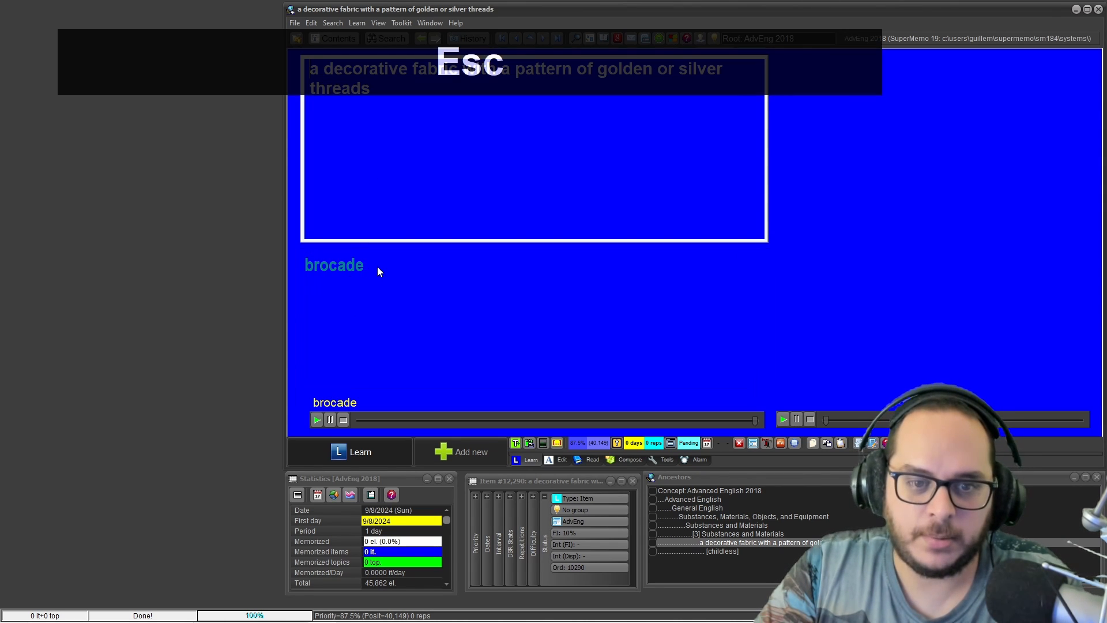
key(alt+c)
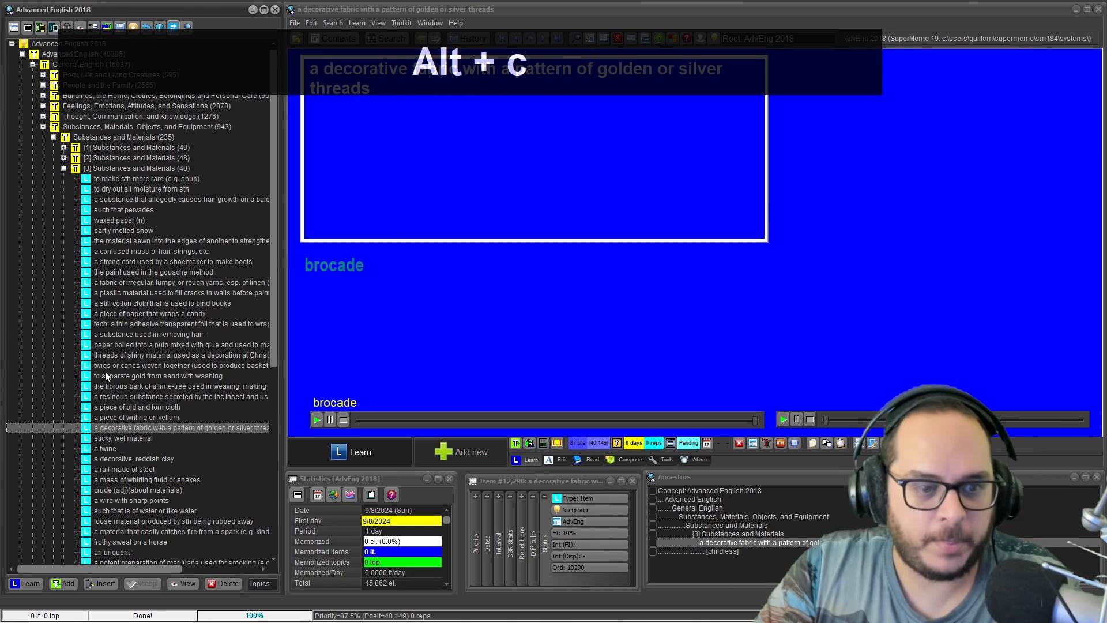
click(109, 375)
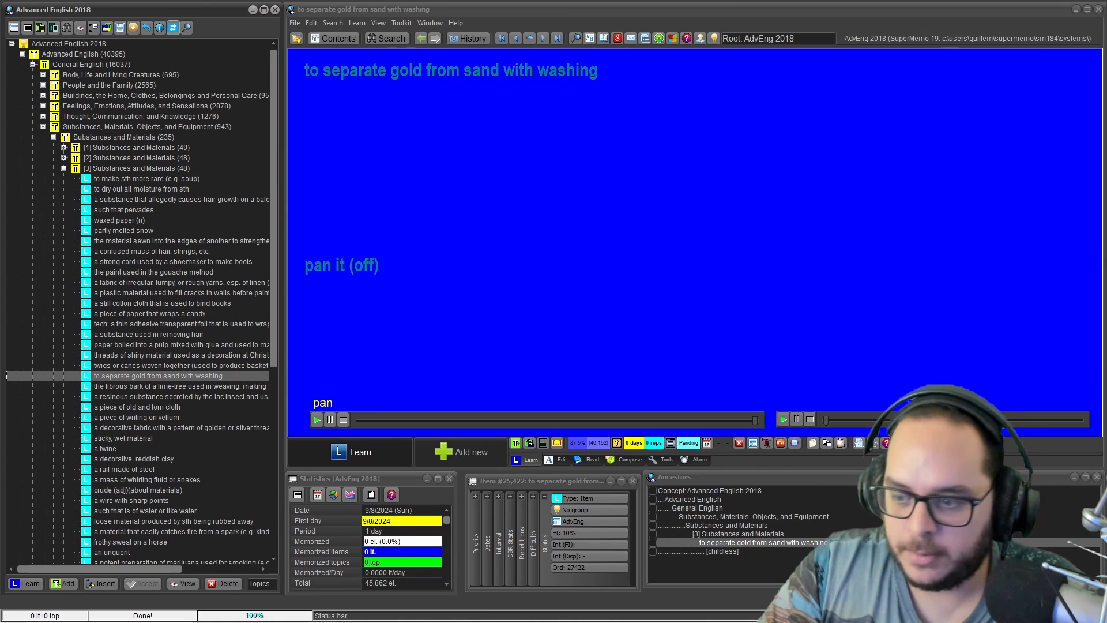
Step: Open the element about the fibrous bark of a lime-tree from the collection contents and set its background color to white
click(923, 614)
click(383, 10)
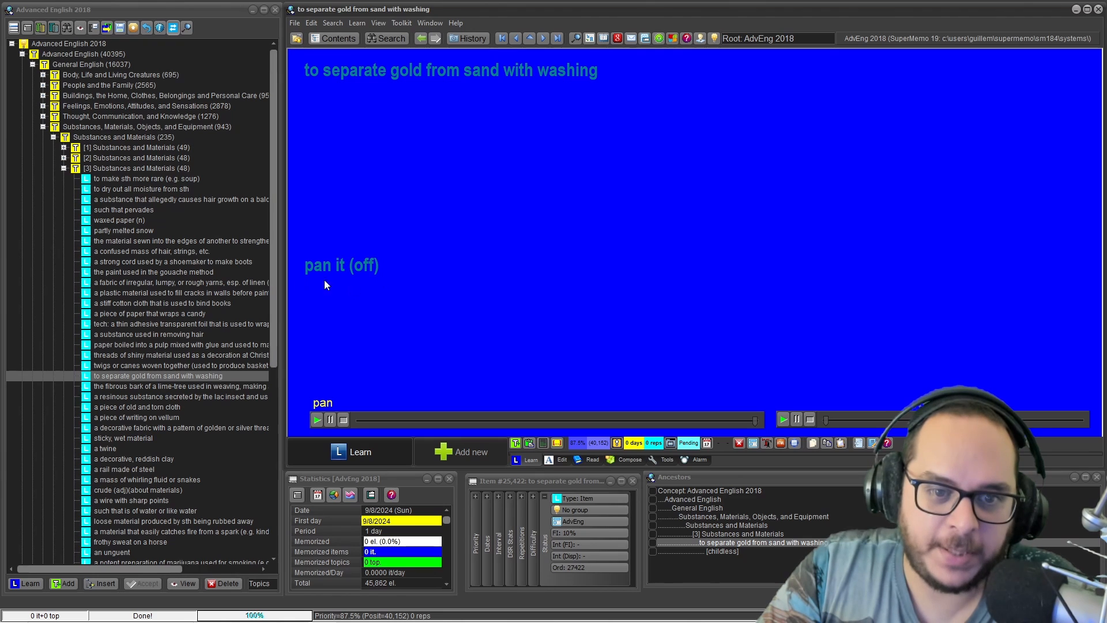
click(153, 387)
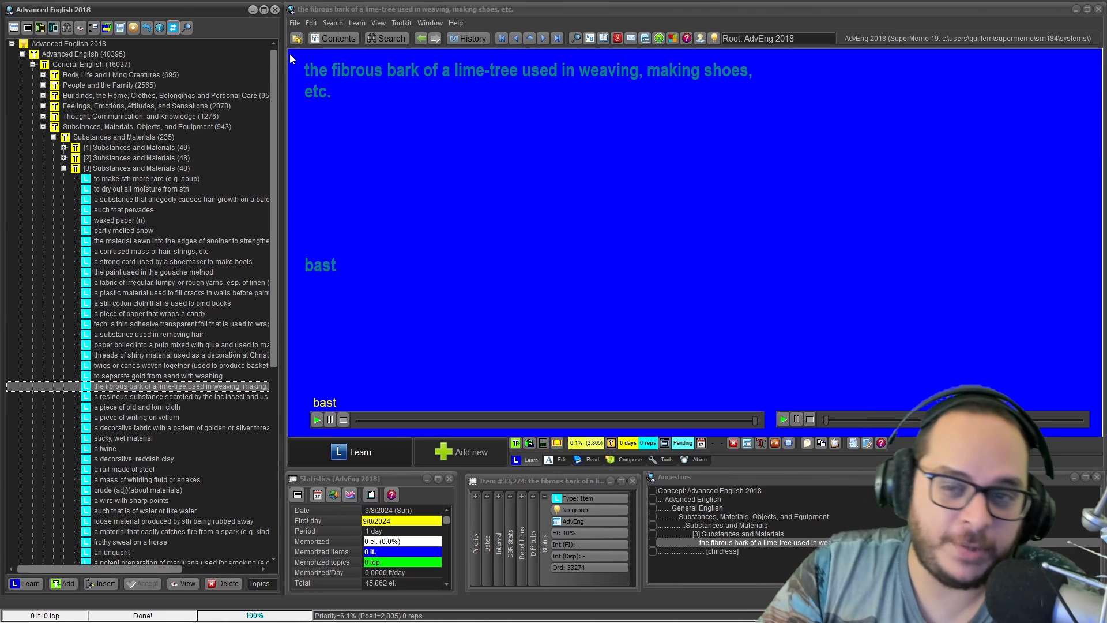
click(361, 81)
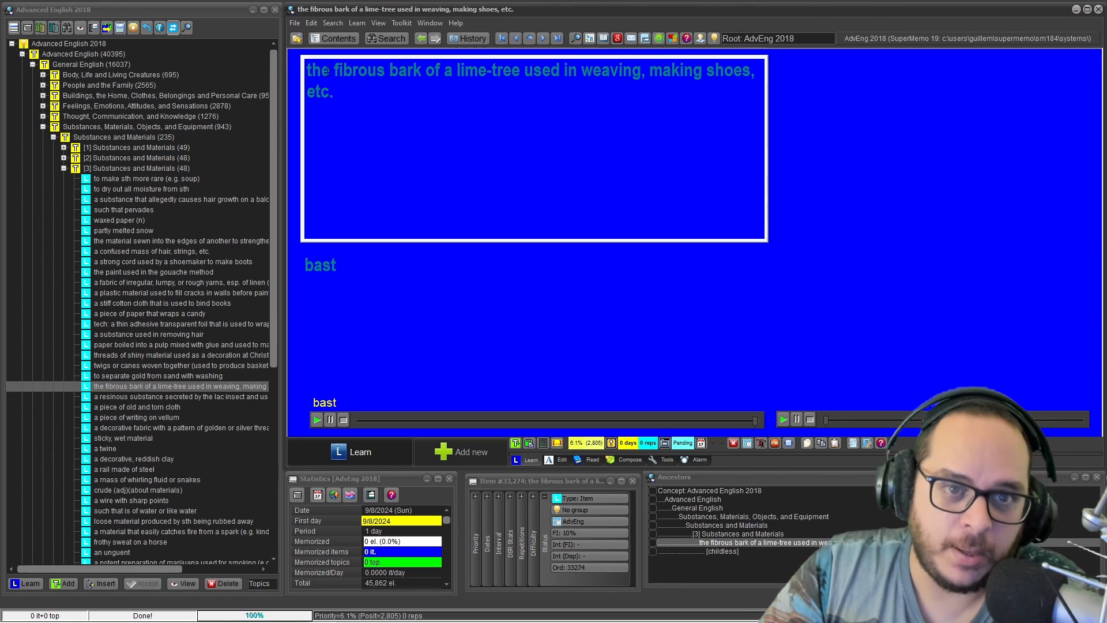
right_click(298, 61)
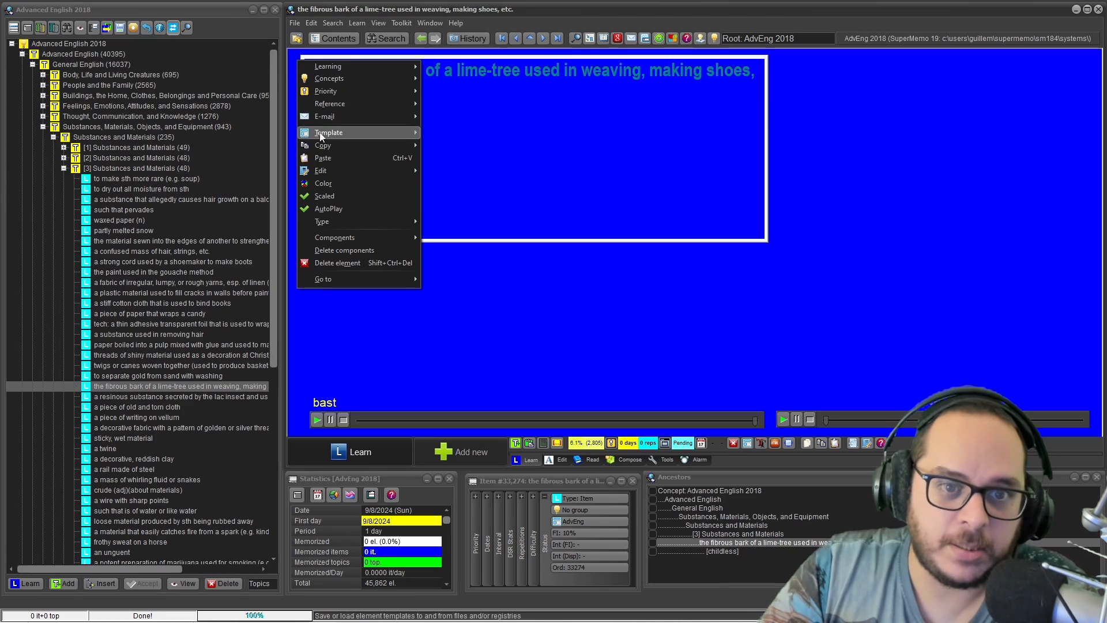
click(339, 181)
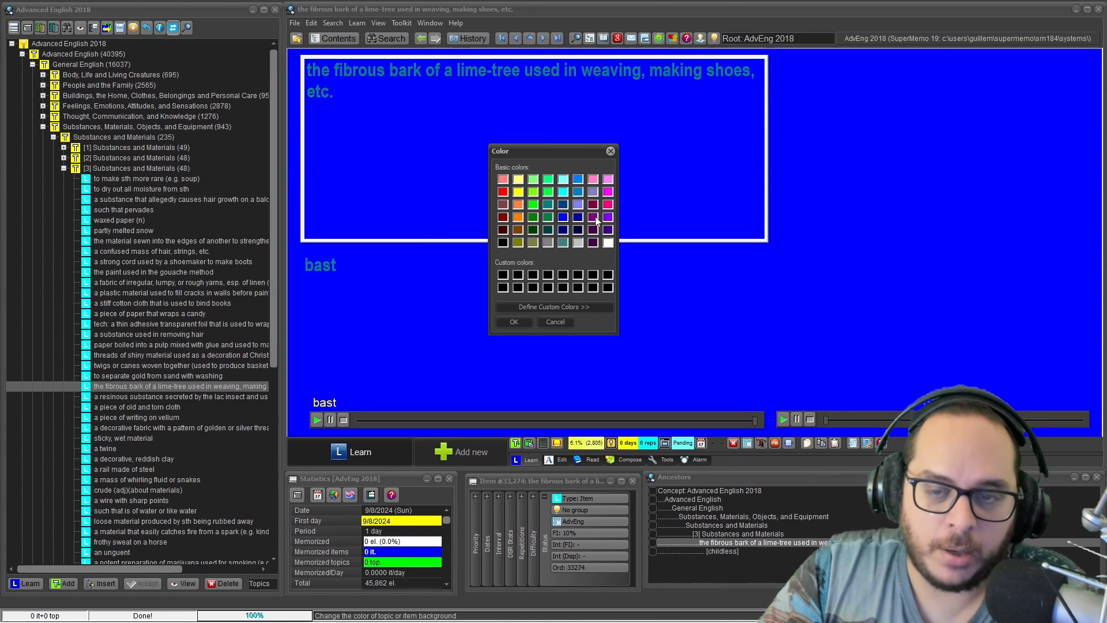
click(608, 245)
click(510, 321)
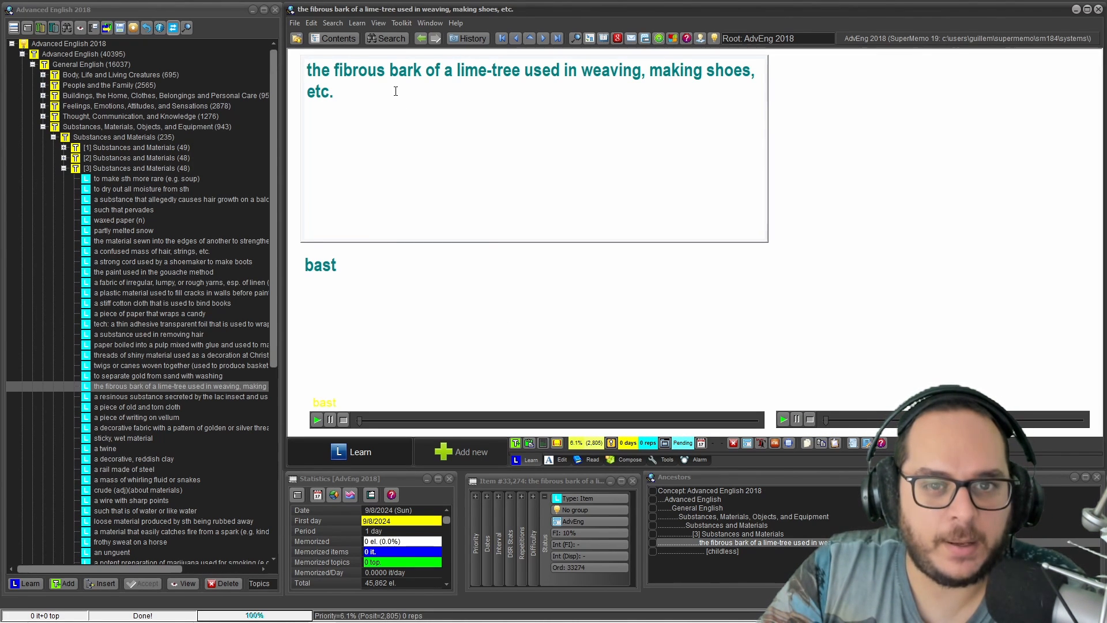
Step: Leave text editing and check the font settings of the lime-tree question text, closing them without changes
click(396, 91)
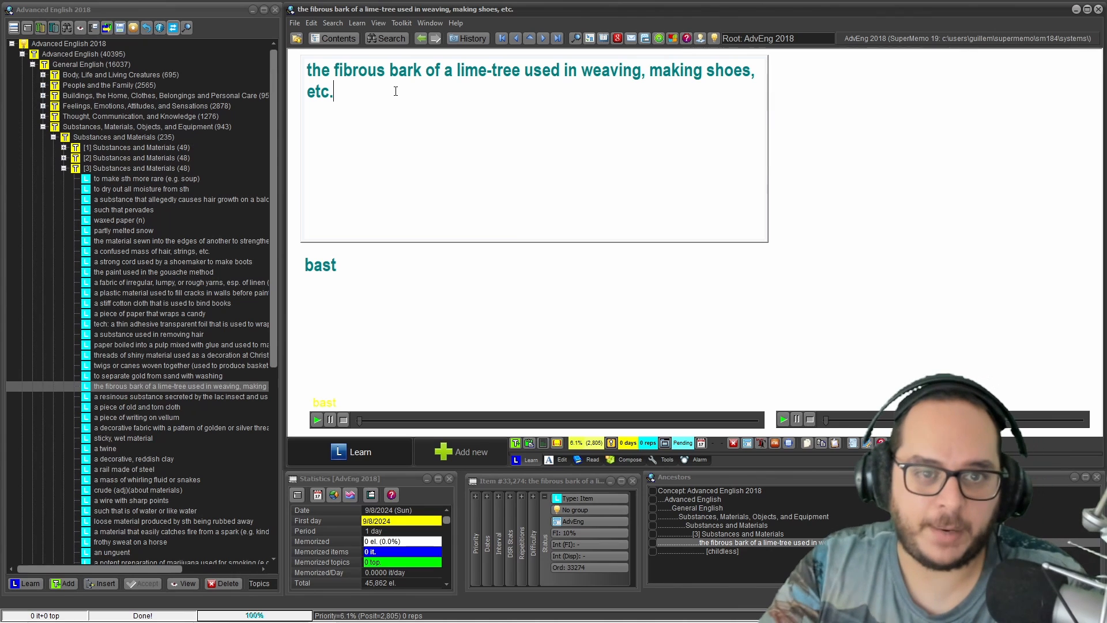
key(Escape)
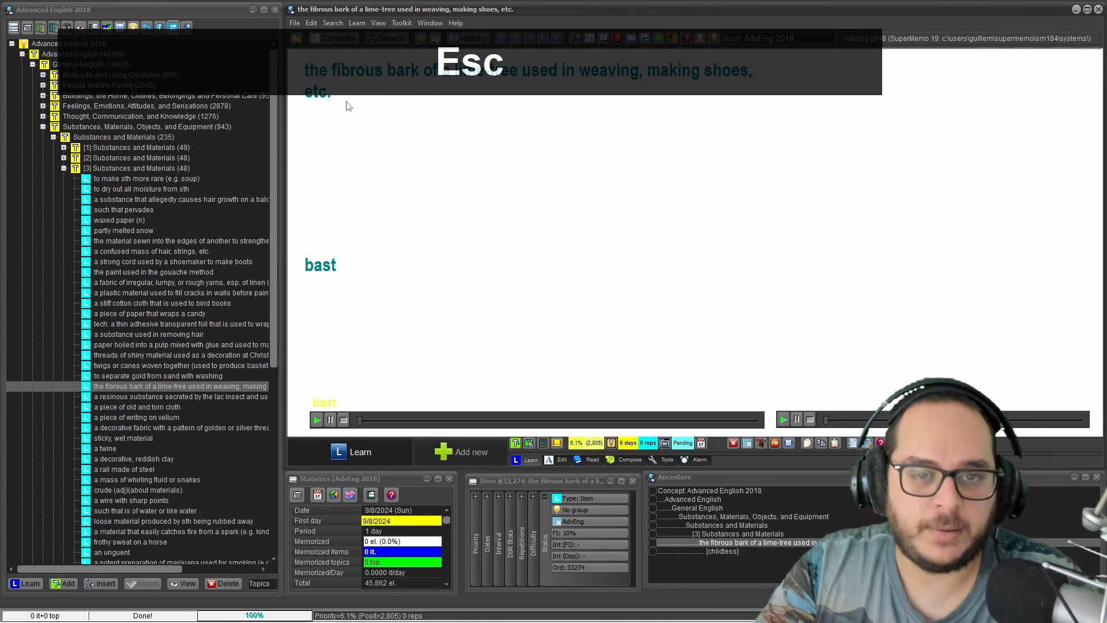
right_click(319, 73)
mouse_move(346, 90)
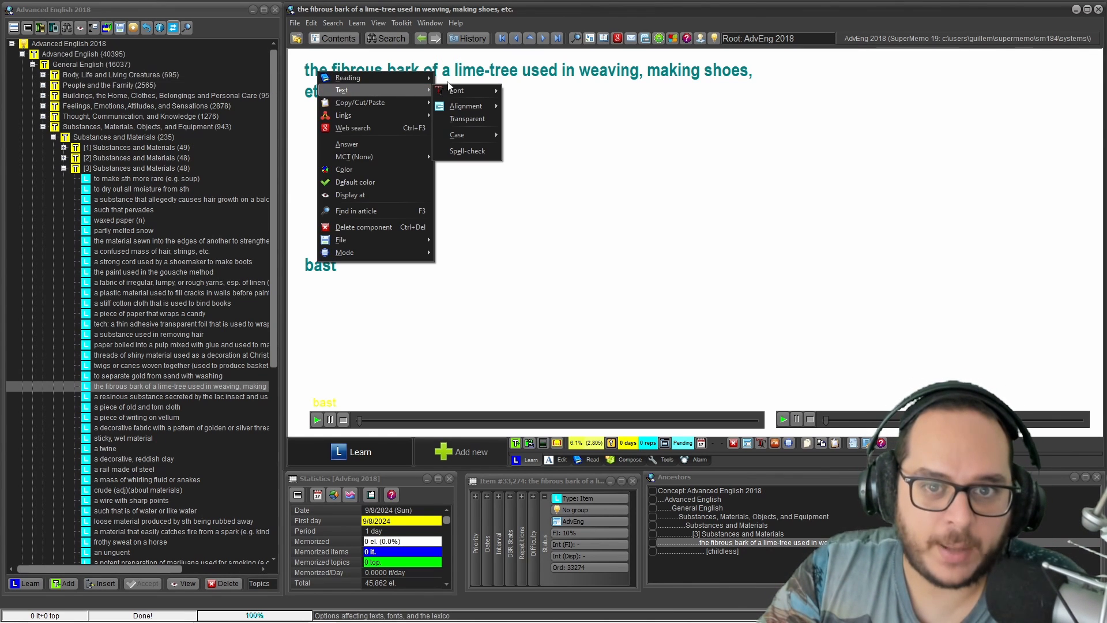
mouse_move(462, 93)
click(558, 119)
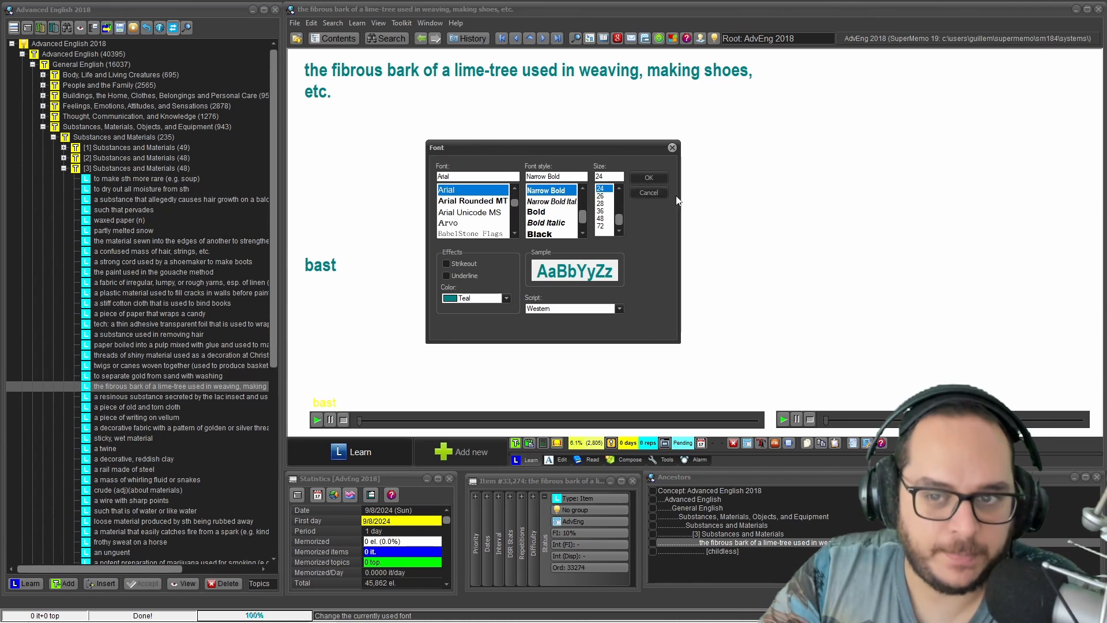
click(650, 194)
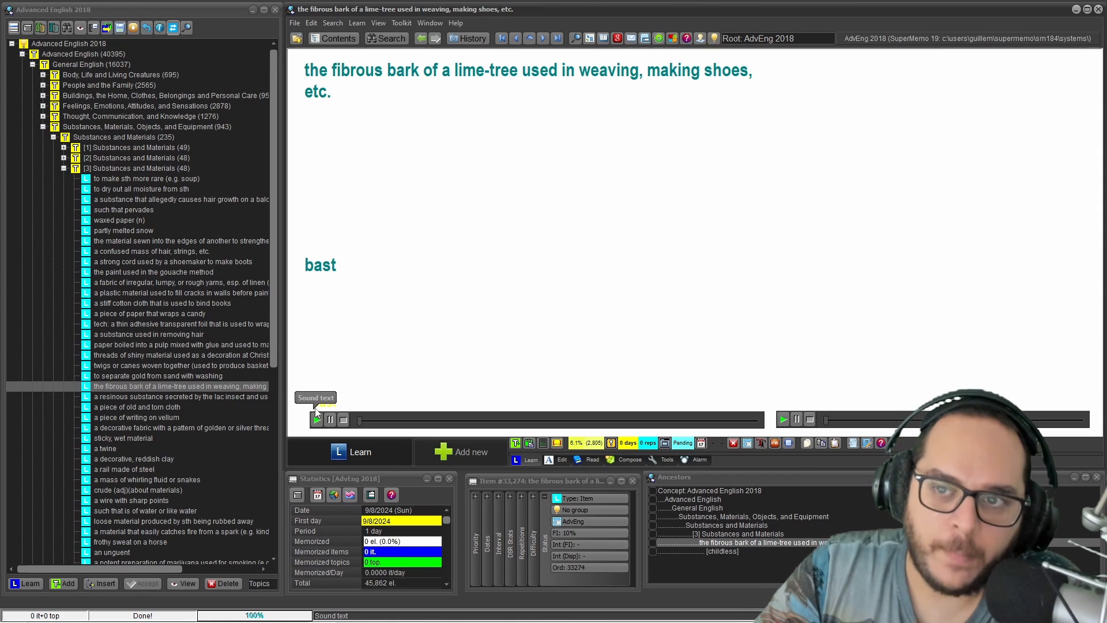
Step: Start a new font for the "bast" sound name text, with the color Gray and size 12
click(354, 265)
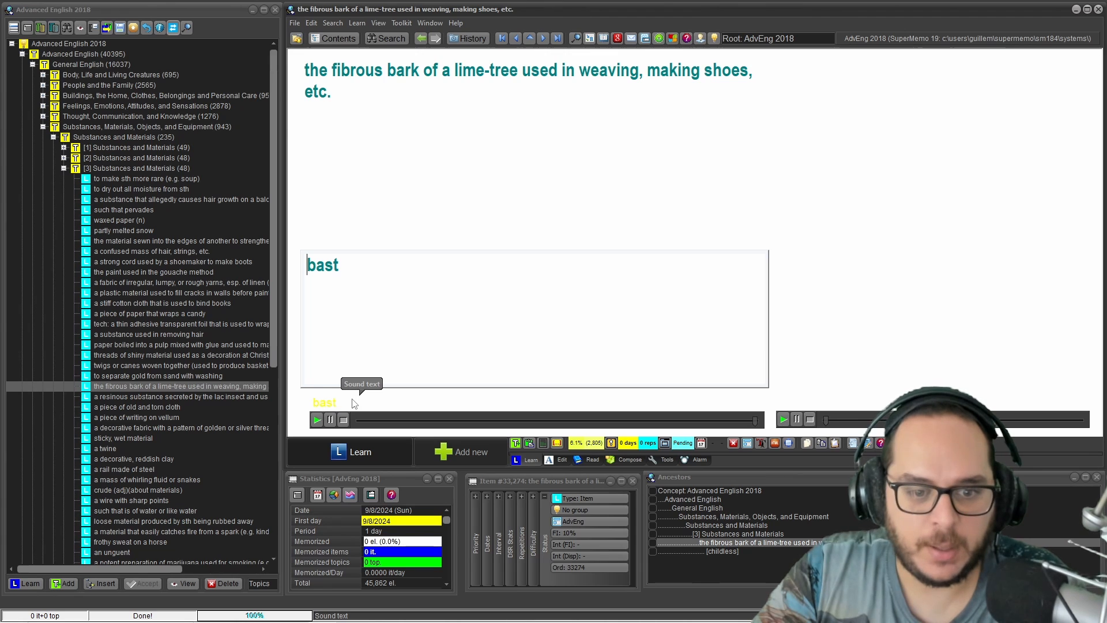
key(Escape)
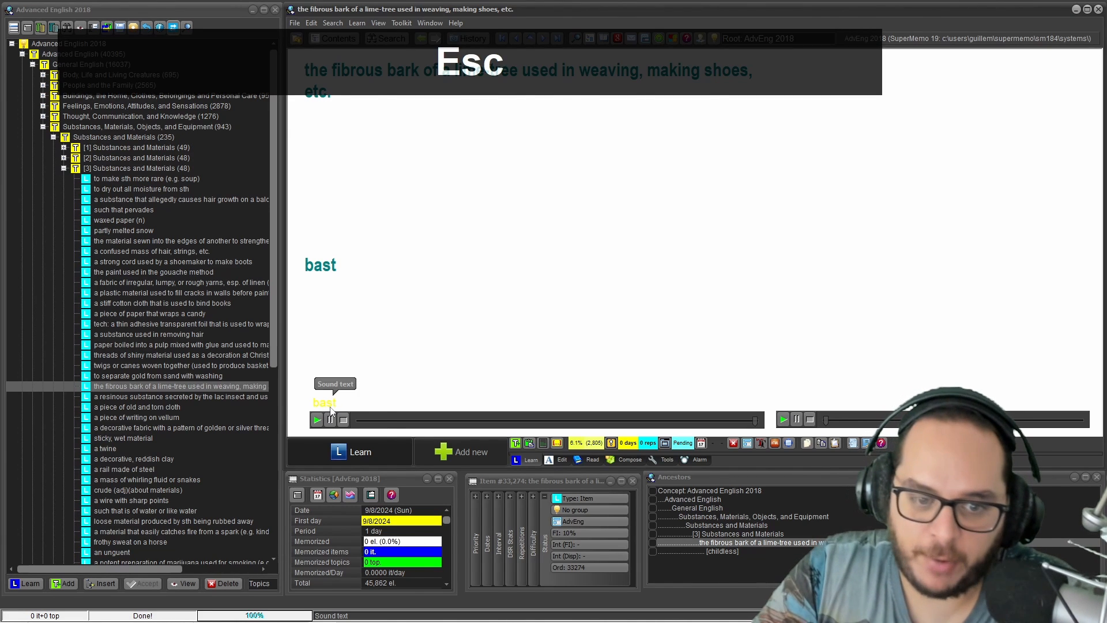
right_click(331, 409)
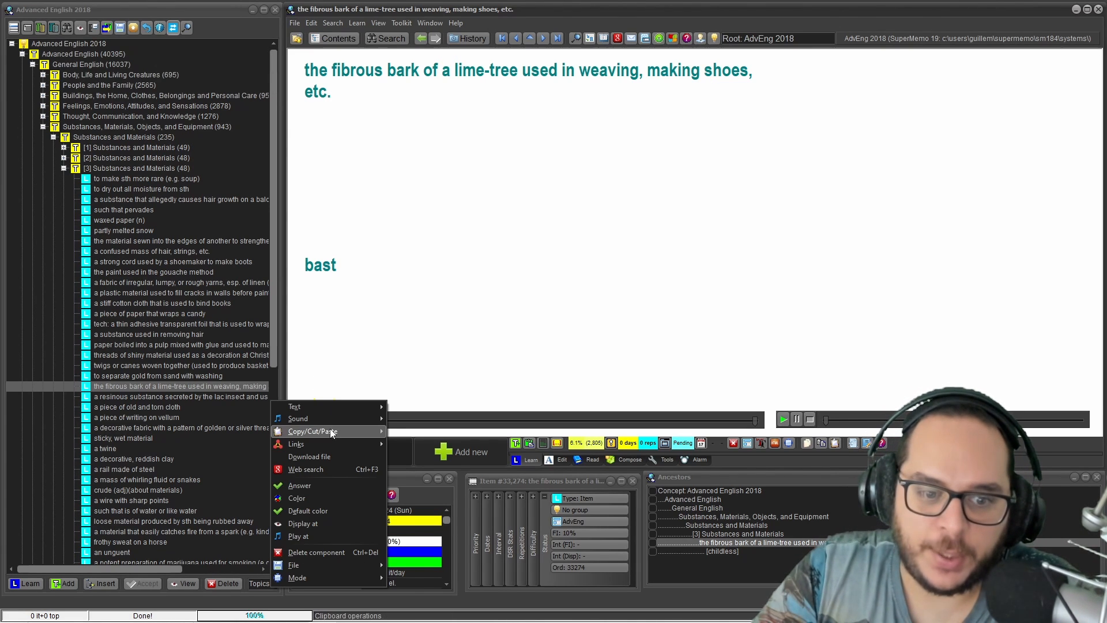
mouse_move(330, 424)
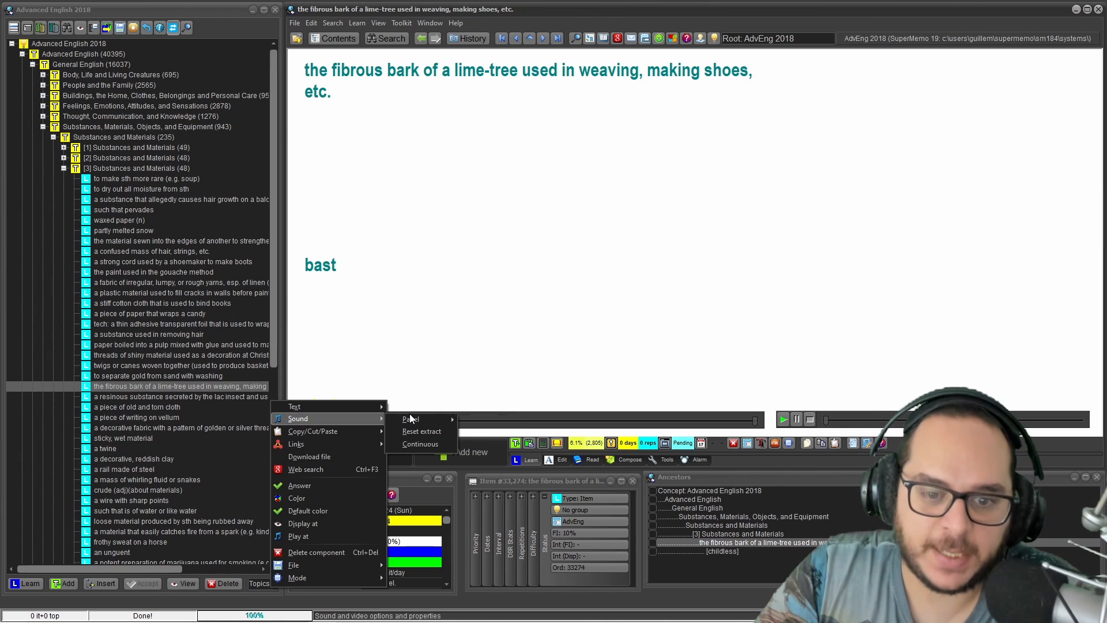
mouse_move(414, 419)
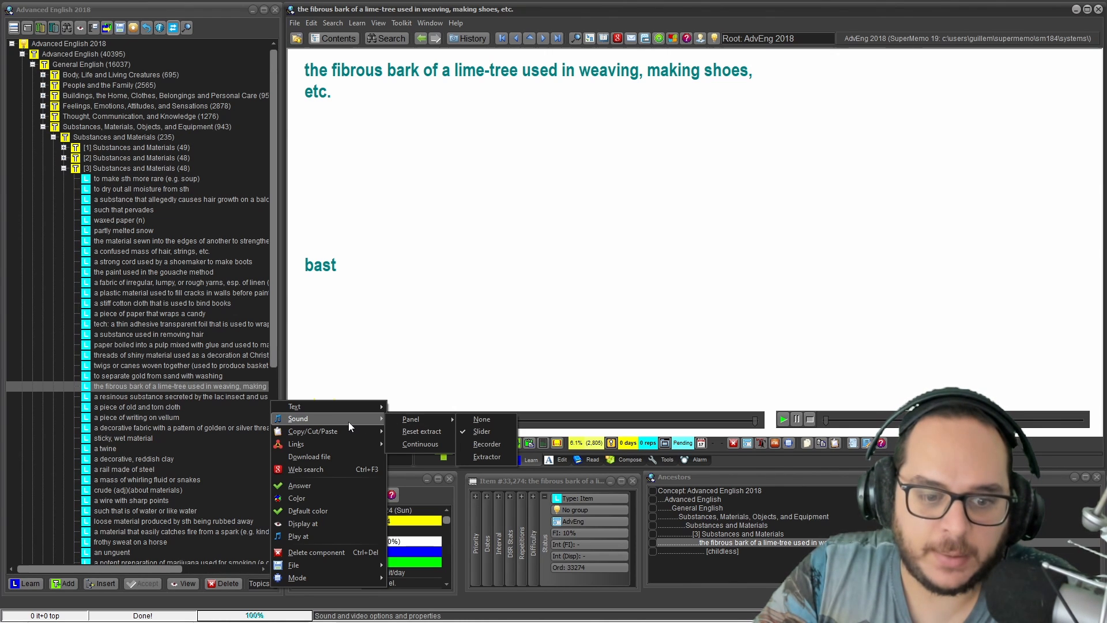
mouse_move(344, 403)
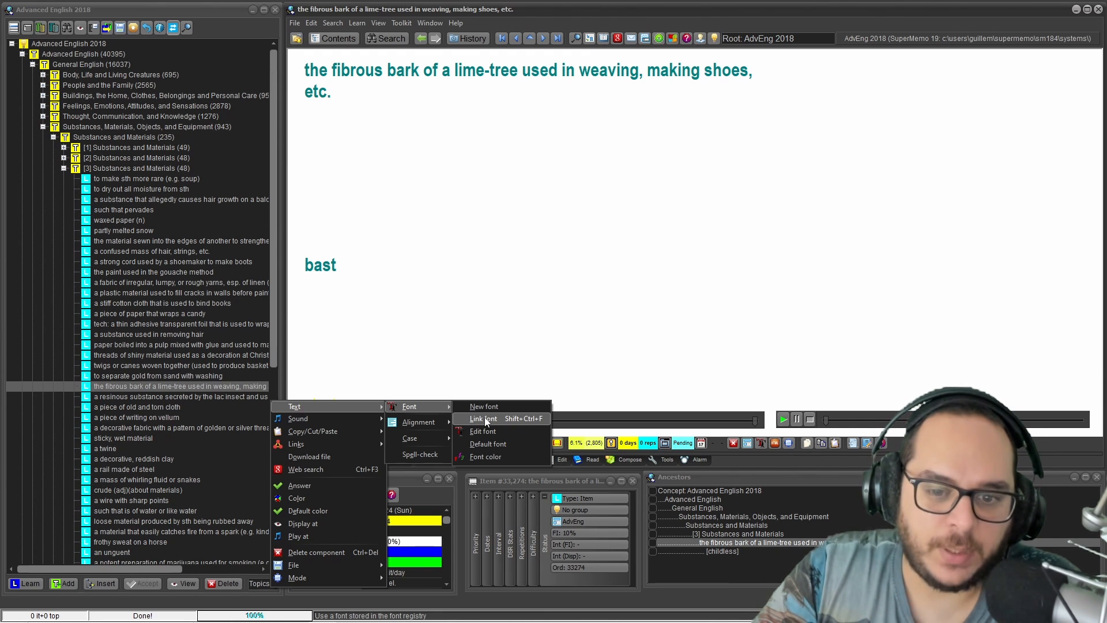
click(483, 407)
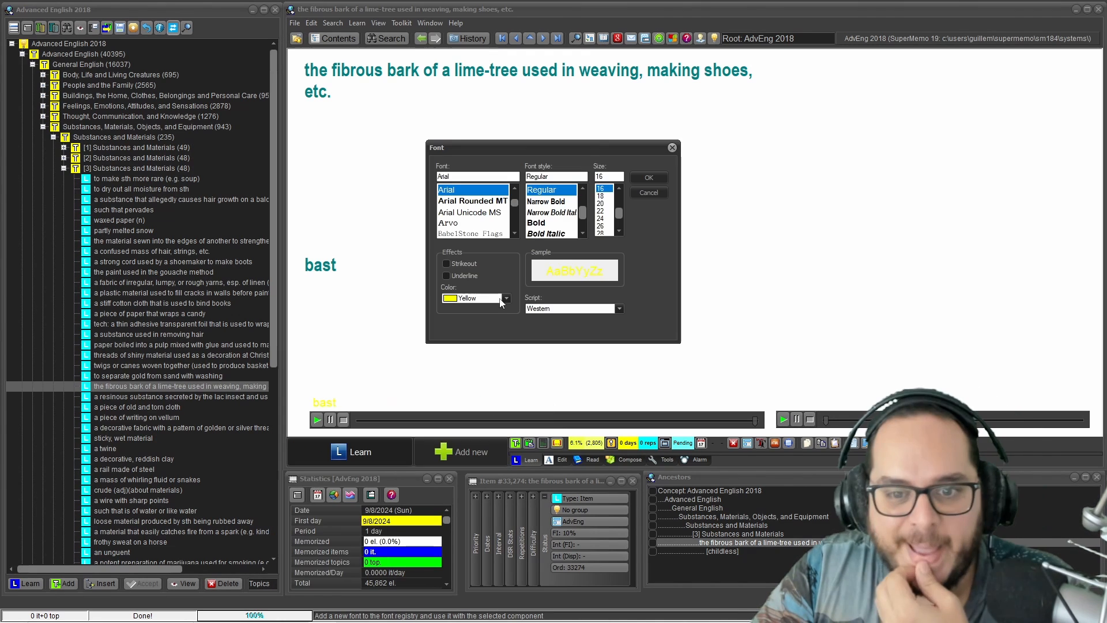
click(506, 299)
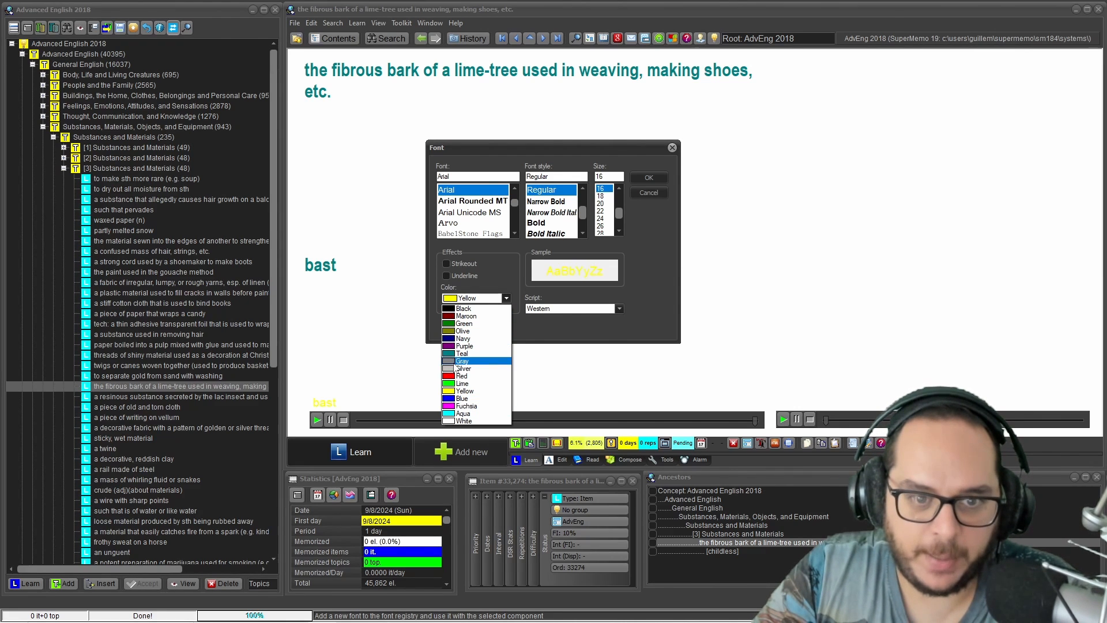
click(460, 361)
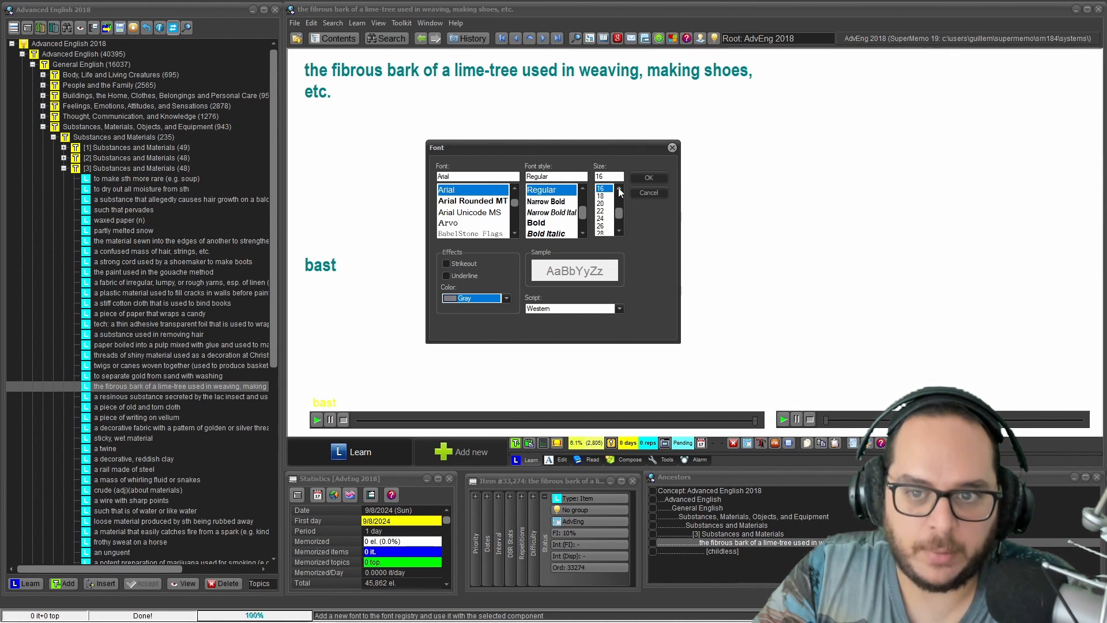
click(620, 189)
click(601, 219)
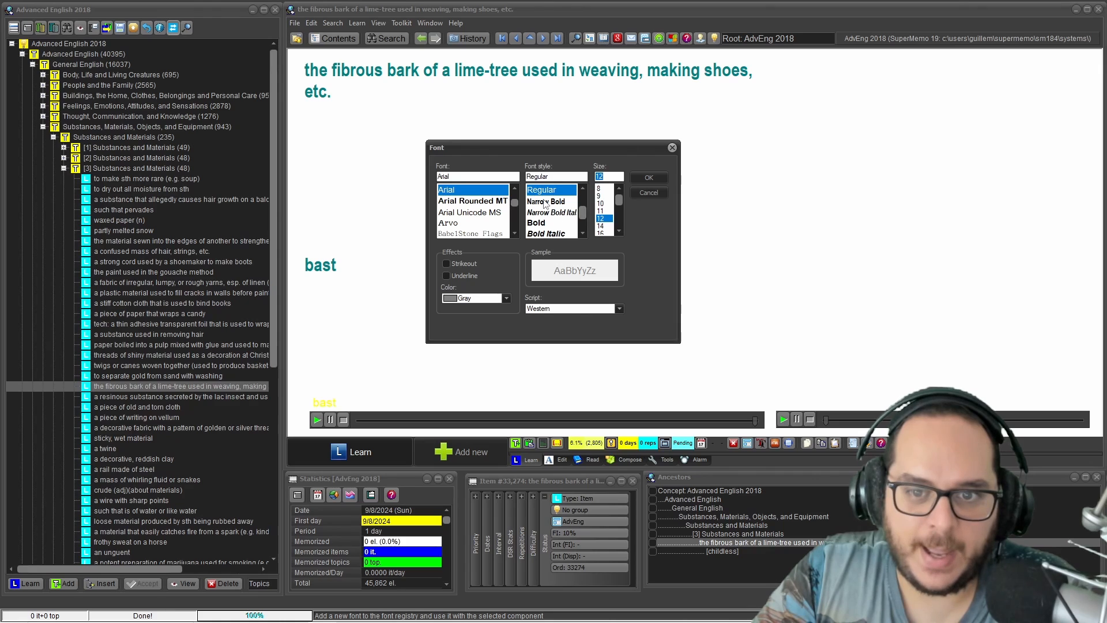
Step: Choose the Noto Sans font in the Thin style for the sound name text and accept the font settings
drag(582, 212, 585, 182)
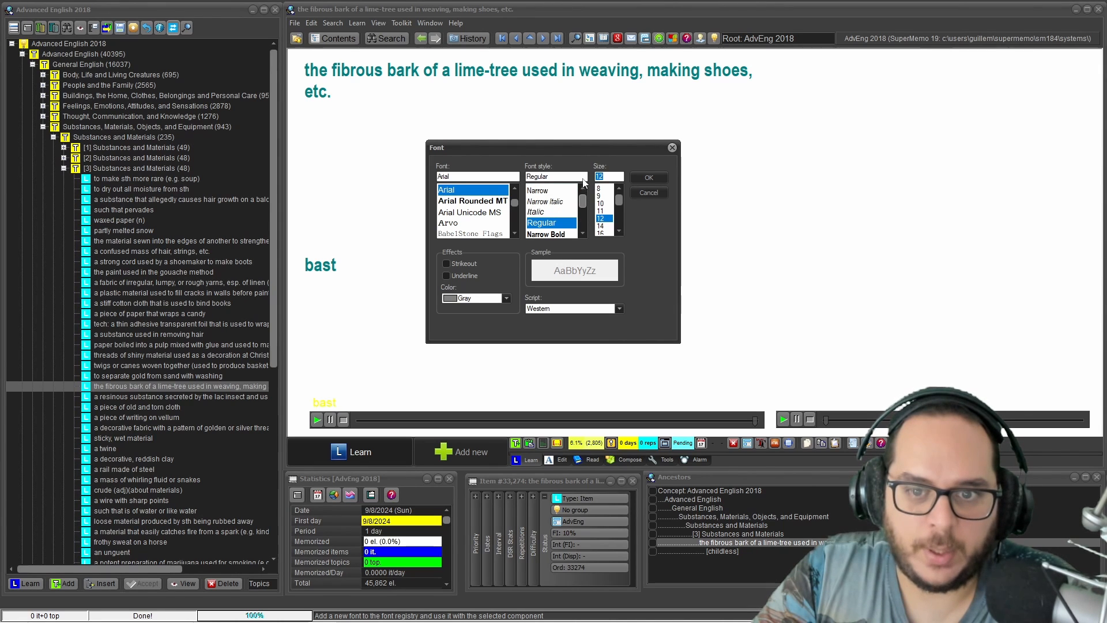
double_click(445, 176)
text(noto)
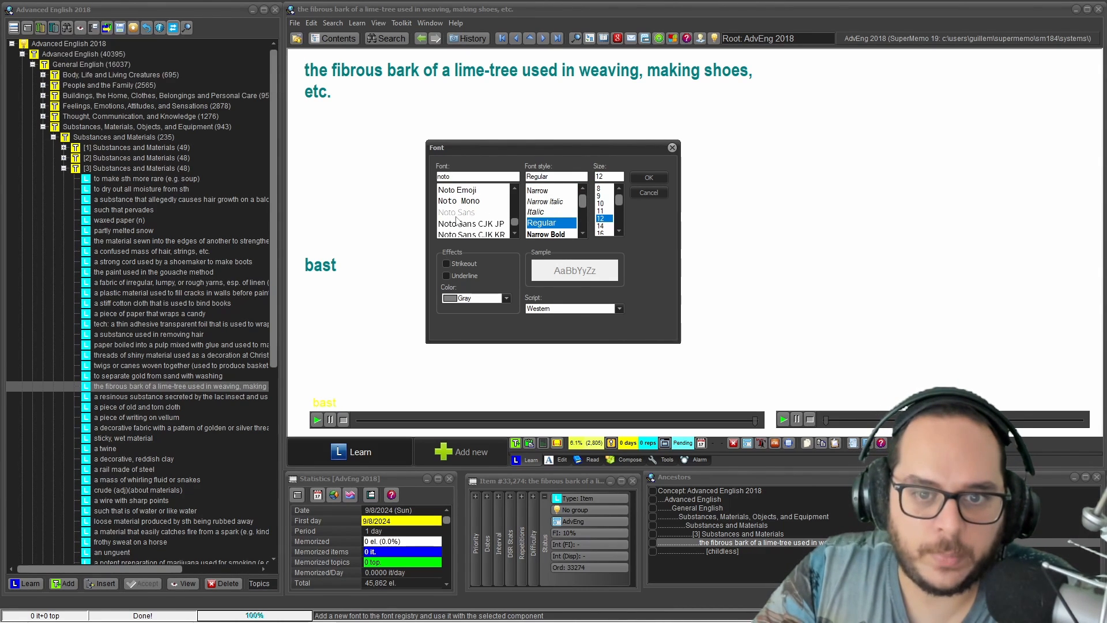
click(457, 212)
click(540, 192)
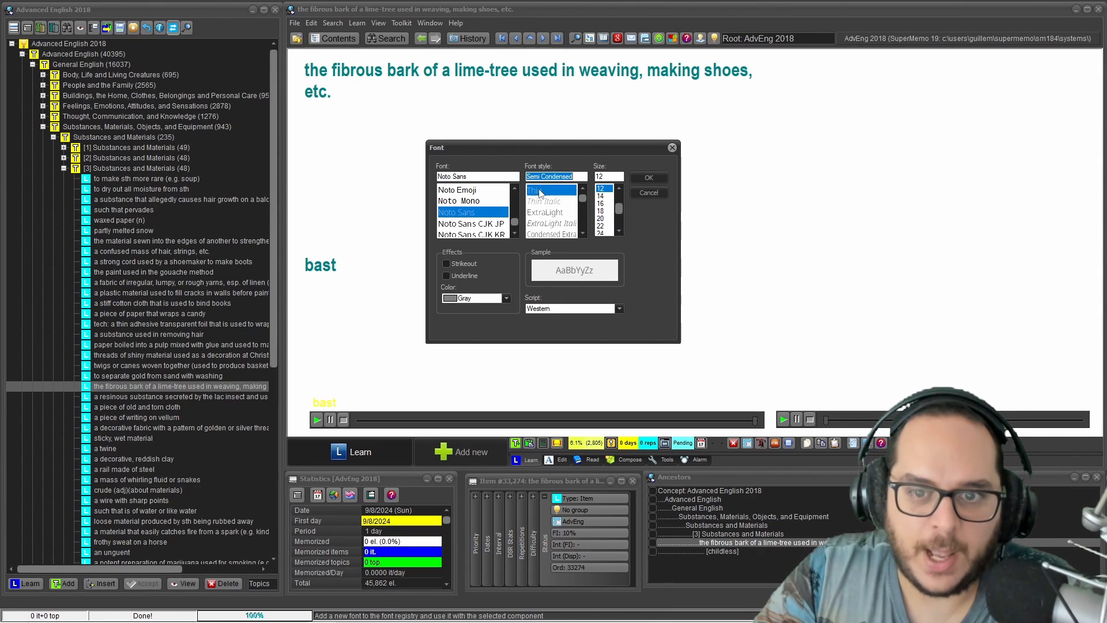
click(648, 178)
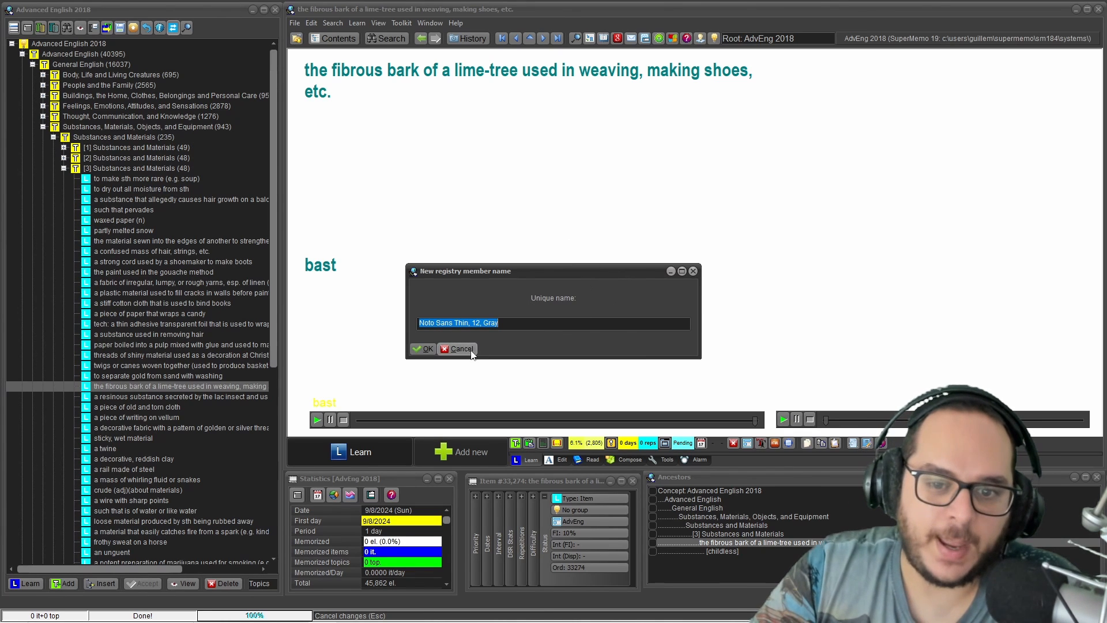
Step: Register the new font under the unique name "sound name (Noto Sans Thin, 12, Gray)"
drag(423, 325, 489, 324)
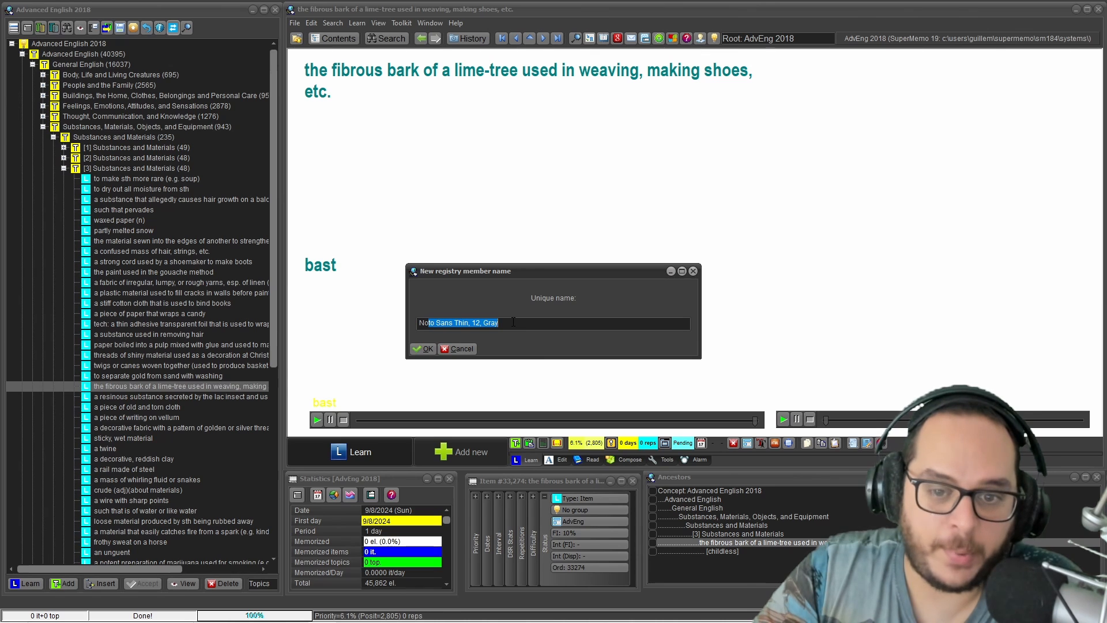
click(514, 323)
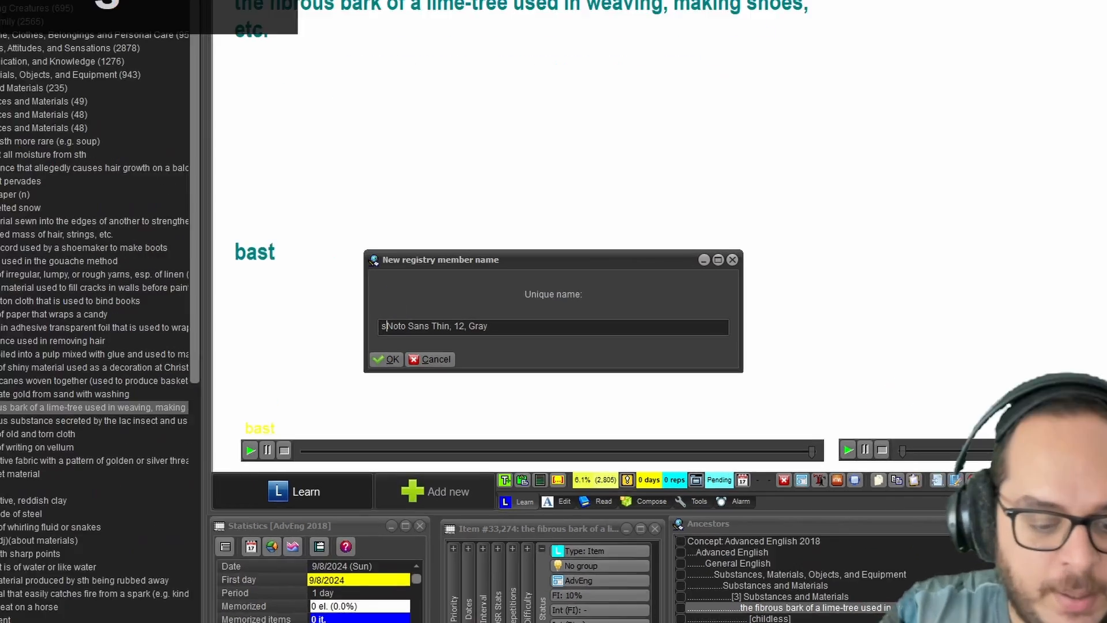
text(sound nam)
text(e ()
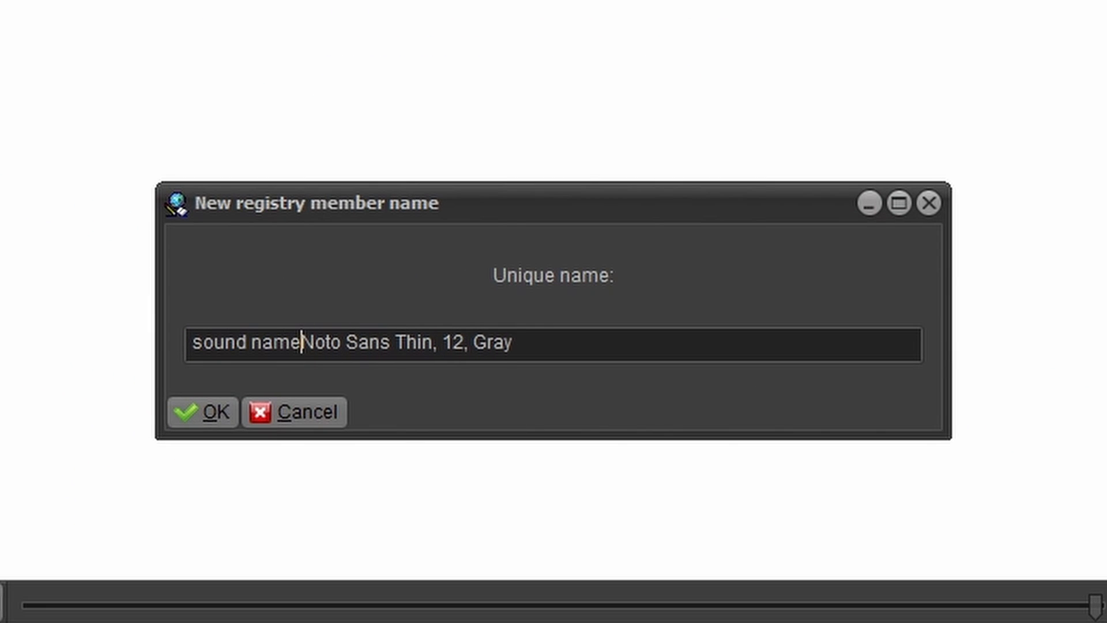
key(Right)
key(Right)
key(Right)
key(Right)
key(Right)
key(Right)
key(Right)
key(Right)
key(Right)
key(Right)
key(Right)
key(Right)
key(Right)
key(Right)
key(Right)
key(Right)
key(Right)
key(Right)
key(Right)
key(Right)
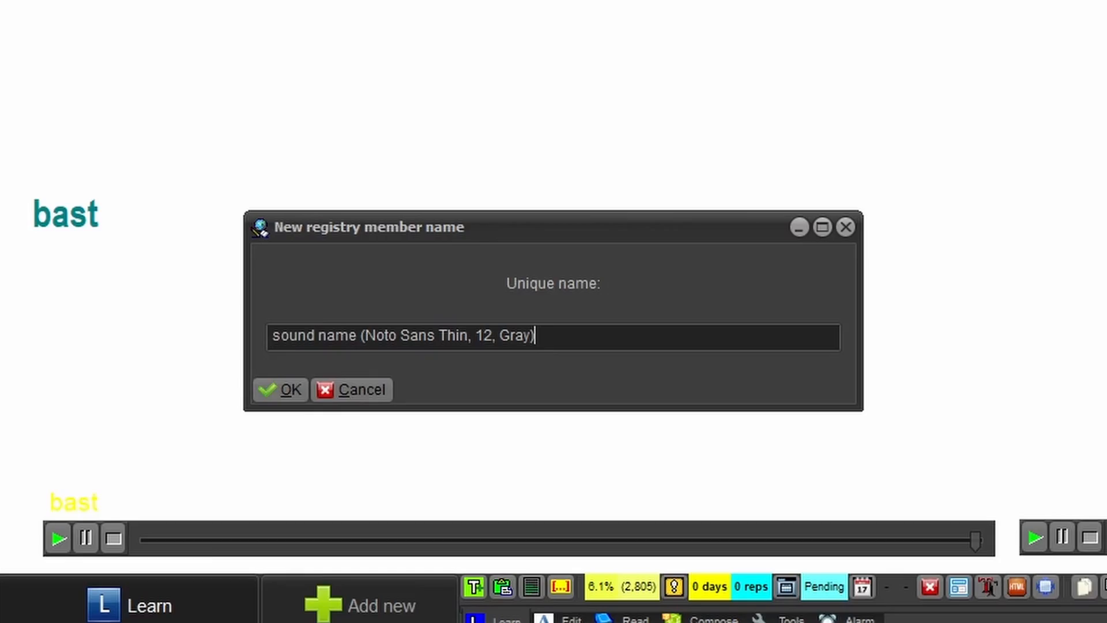
key(Return)
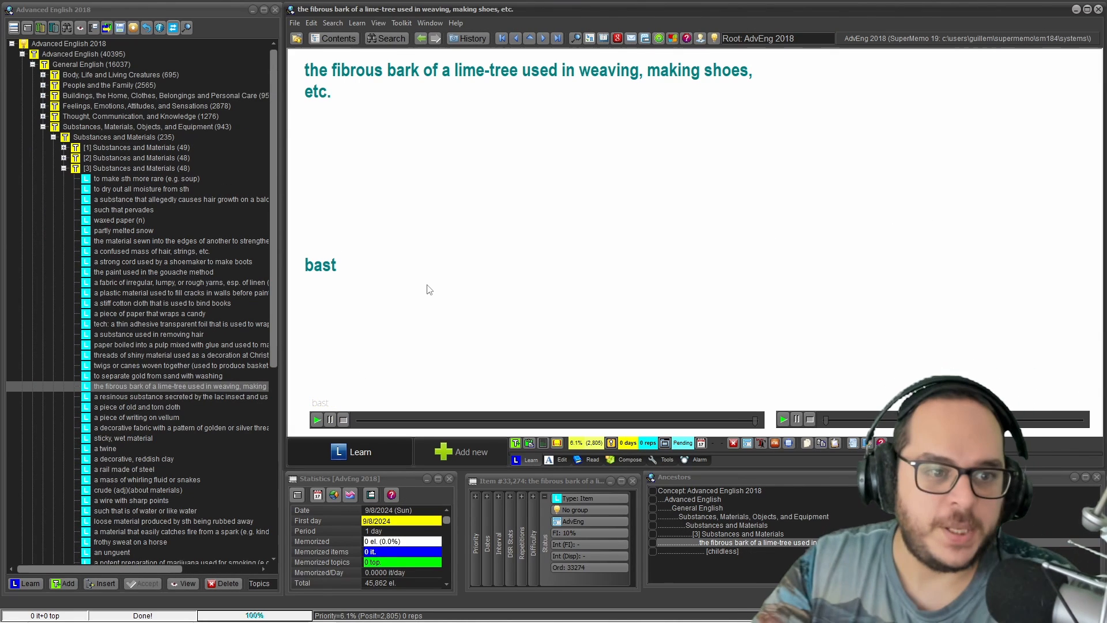
Step: Open the element "a fabric of irregular, lumpy, or rough yarns" from the contents to check its text and sound name fonts
click(141, 285)
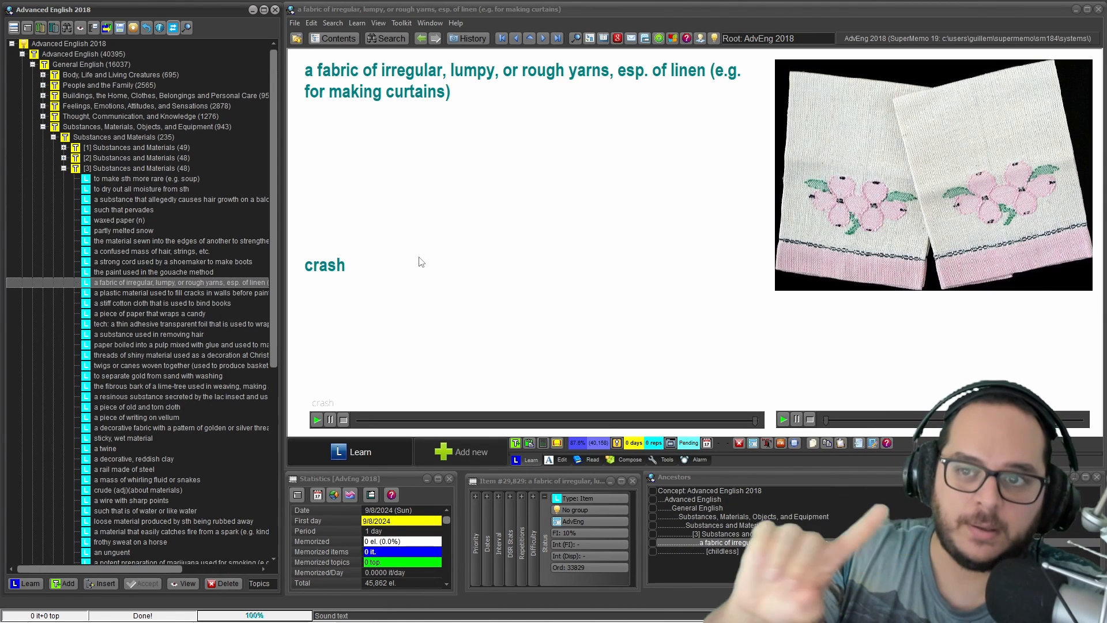
click(409, 304)
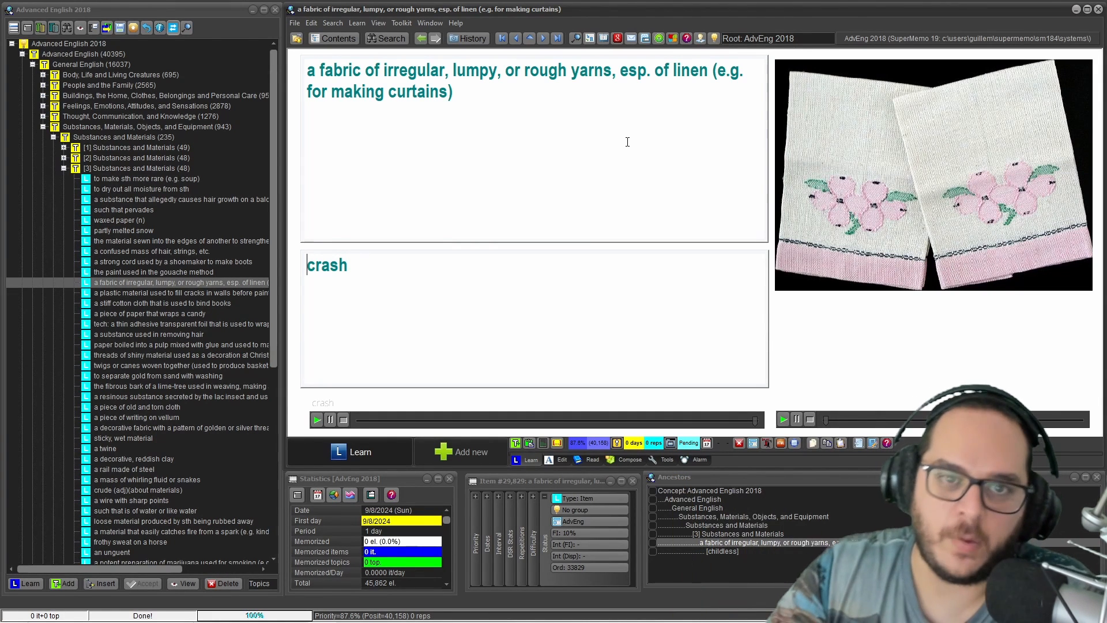
Step: Switch to the "learning" collection and duplicate its root concept element
click(296, 23)
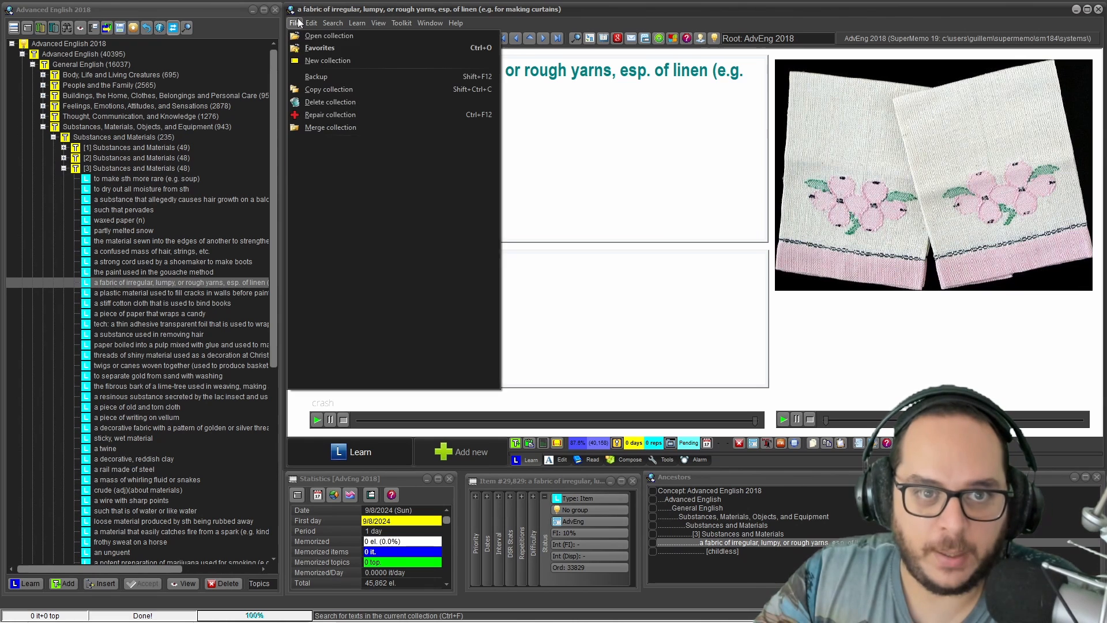
click(334, 266)
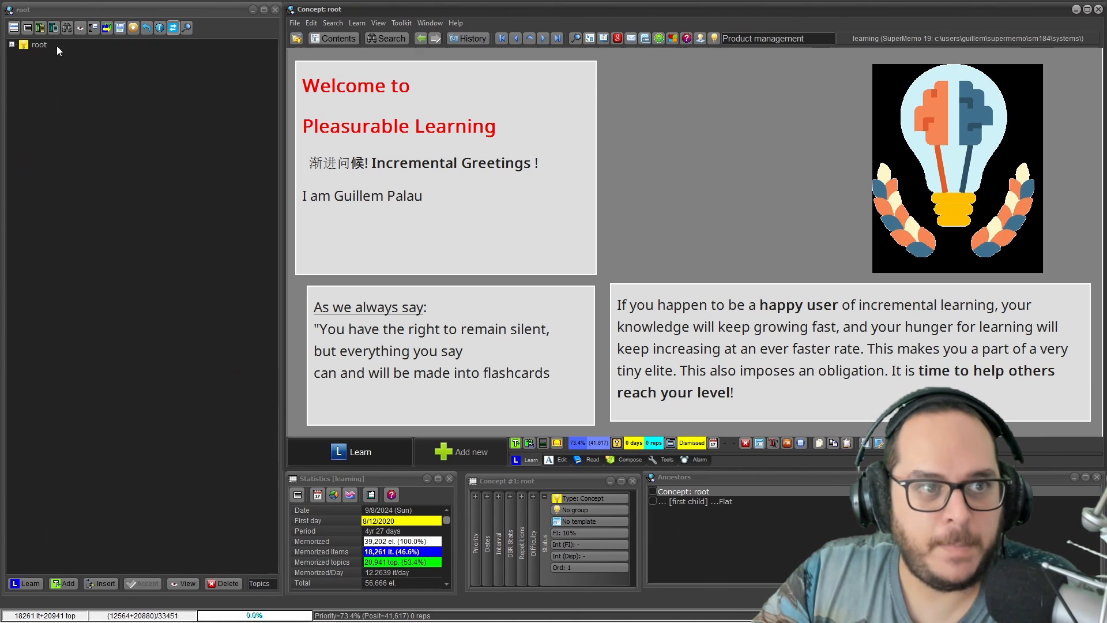
click(37, 47)
key(alt+d)
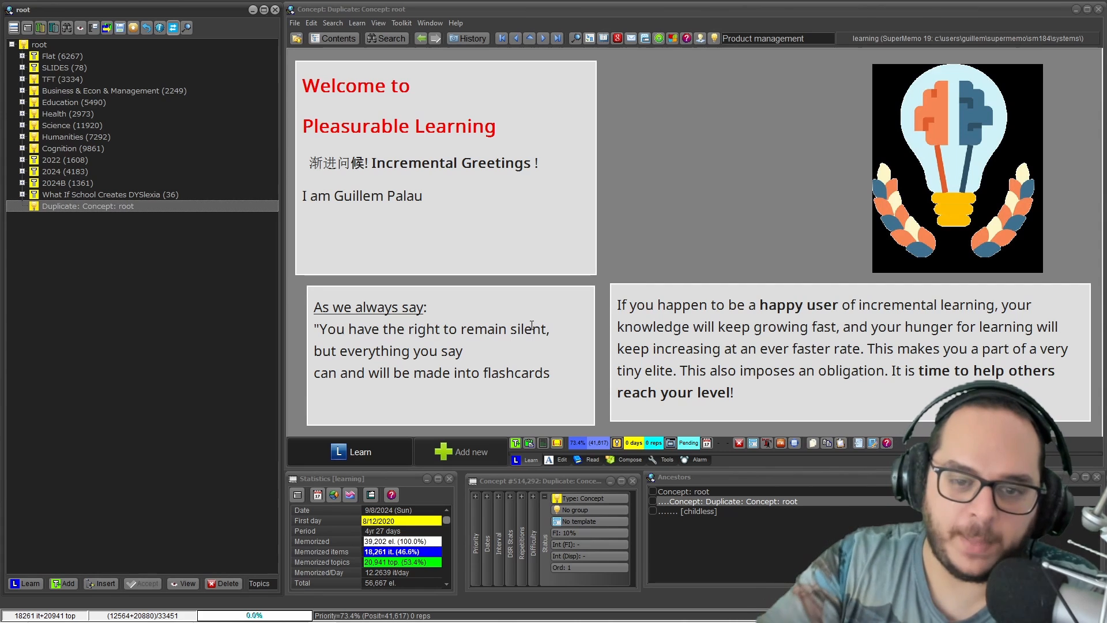
Step: Make the word "everything" in the "As we always say" quote bold and underlined
click(423, 344)
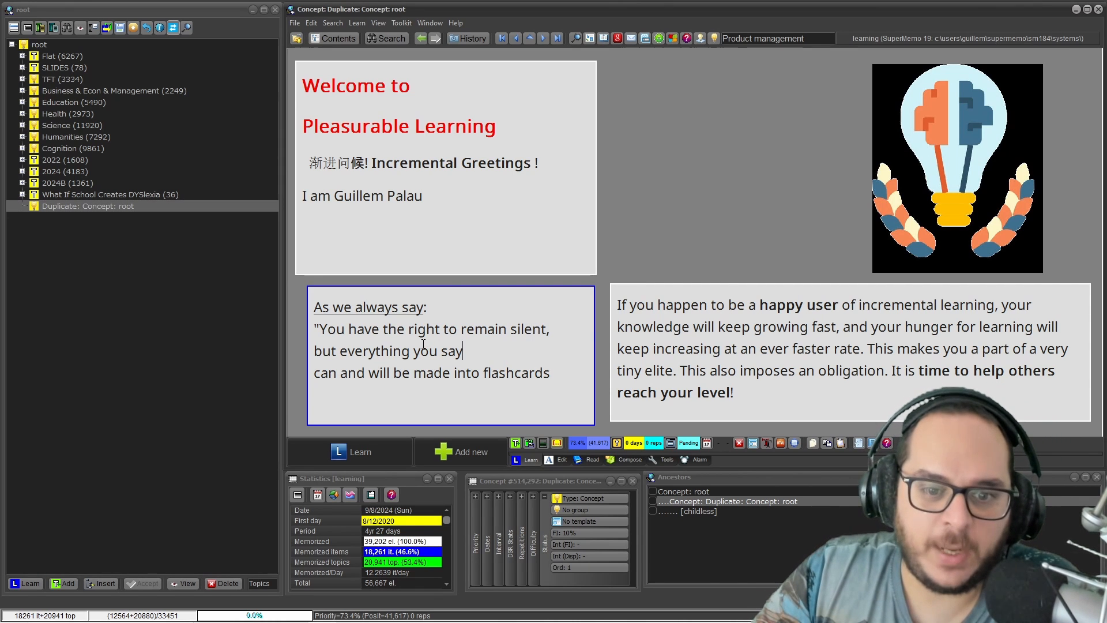
drag(412, 353, 341, 344)
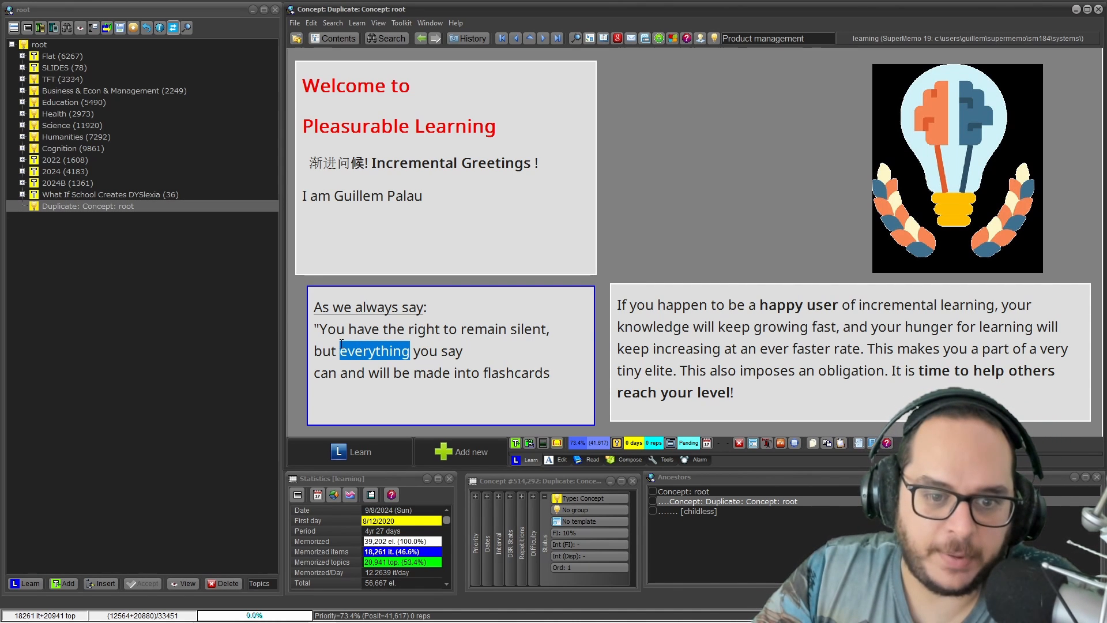
key(ctrl+b)
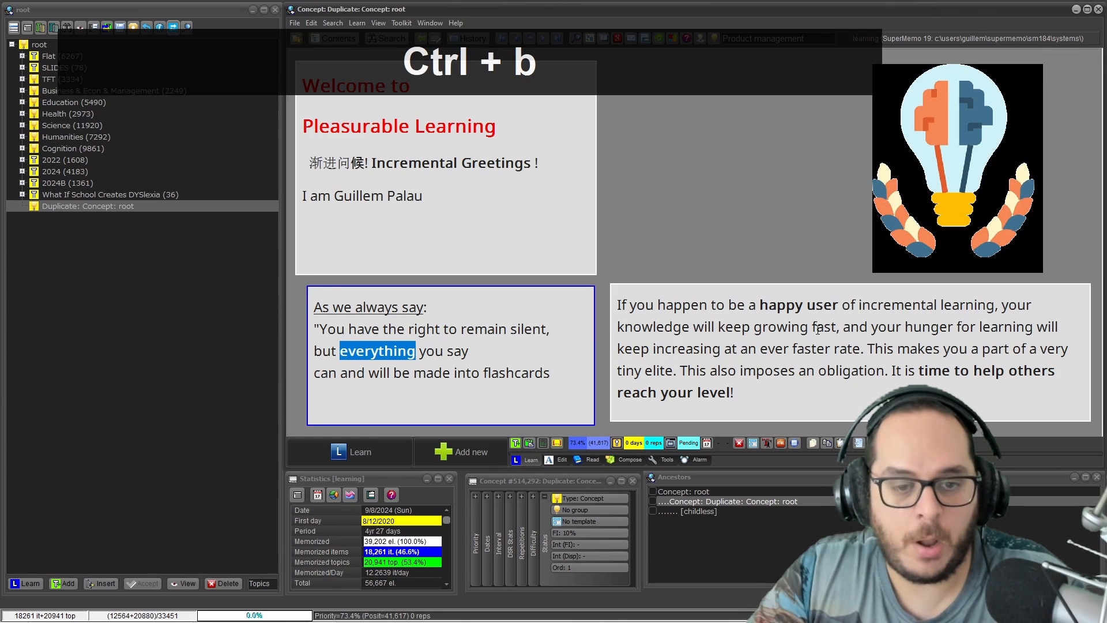
key(ctrl+u)
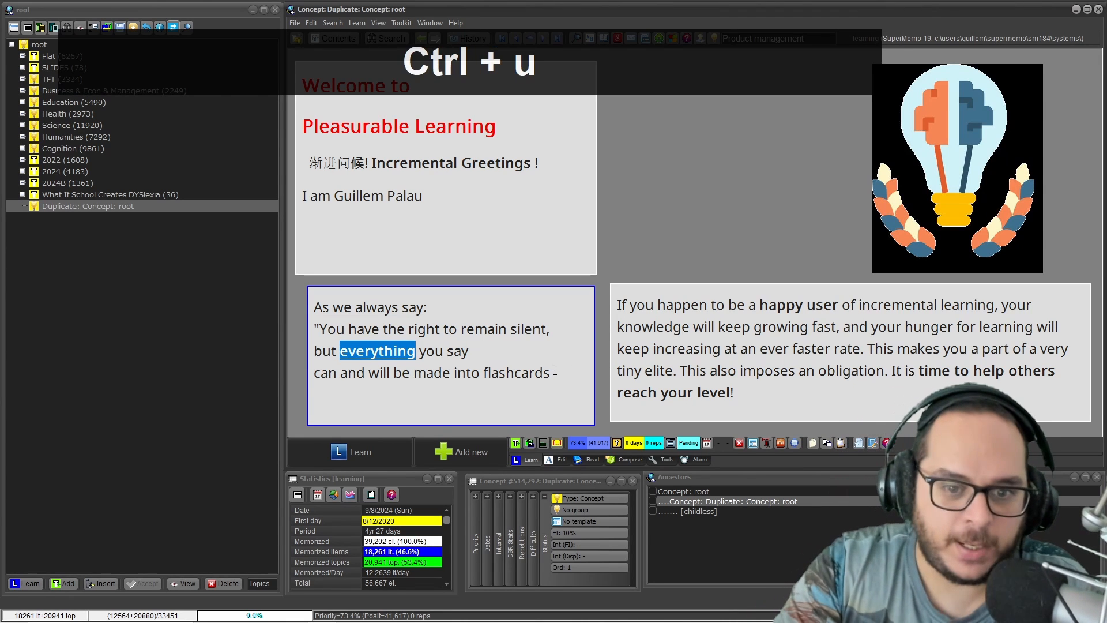
drag(500, 373, 474, 354)
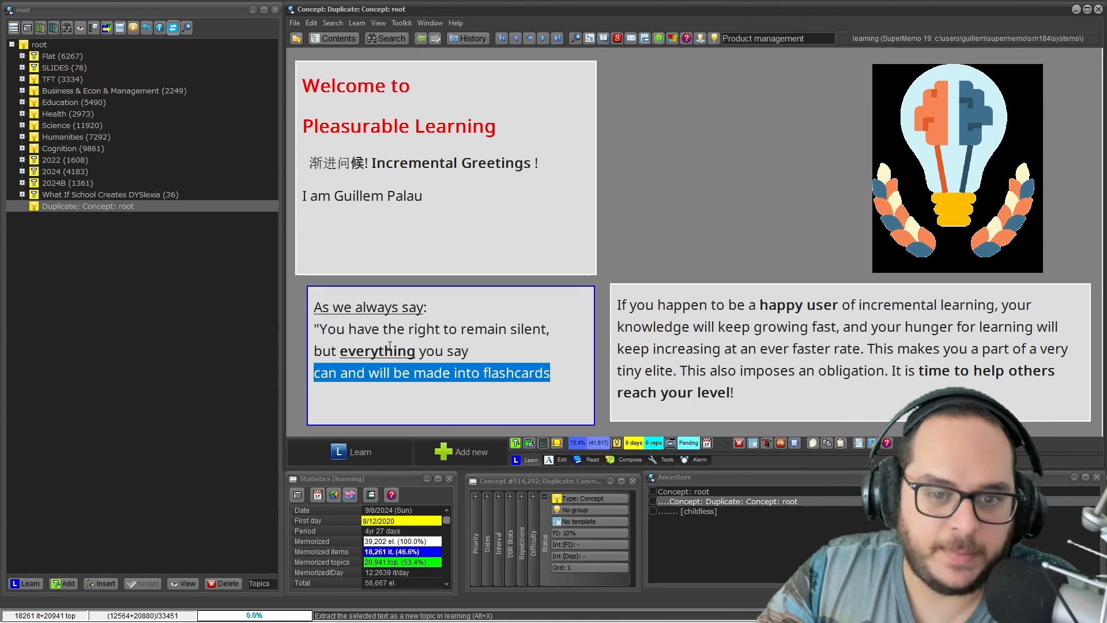
click(418, 331)
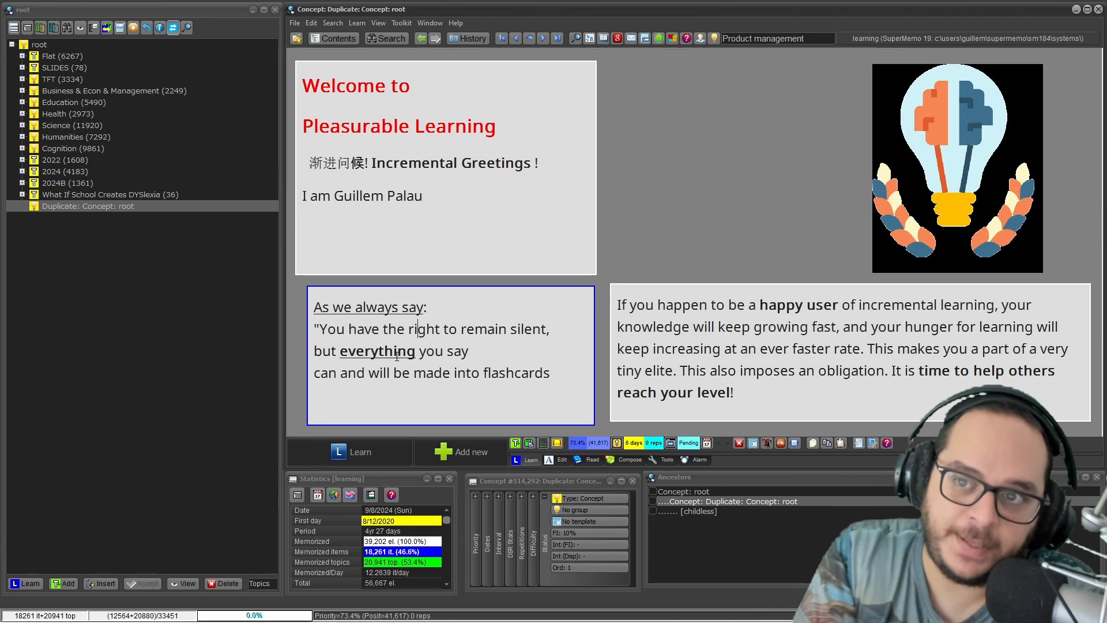
Step: Set the font color of the word "flashcards" at the end of the quote to Red
click(555, 461)
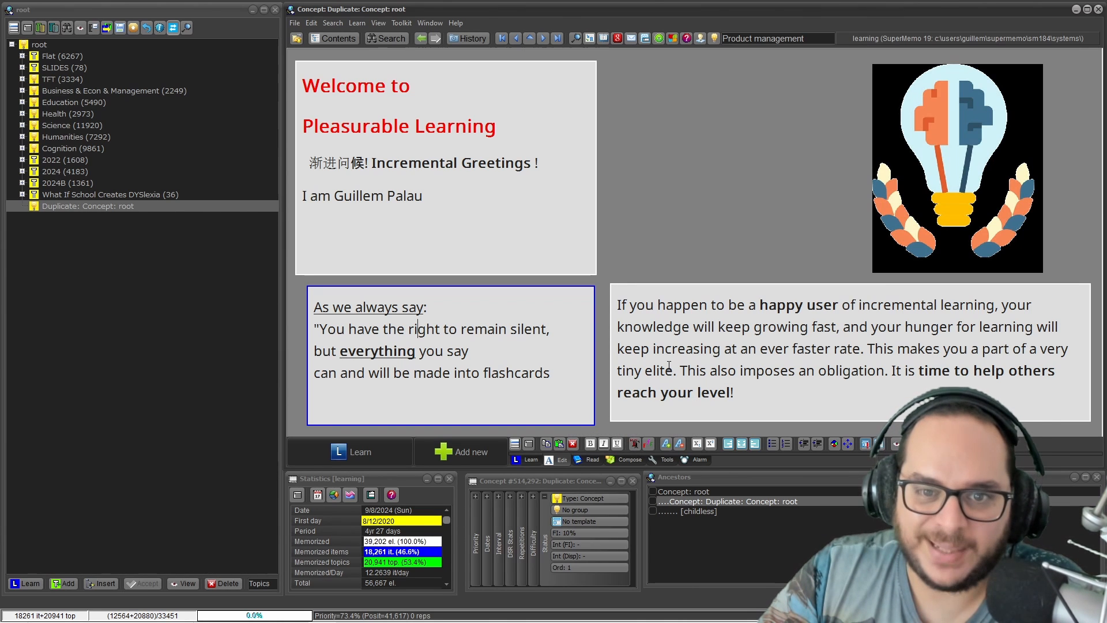
drag(415, 351, 344, 352)
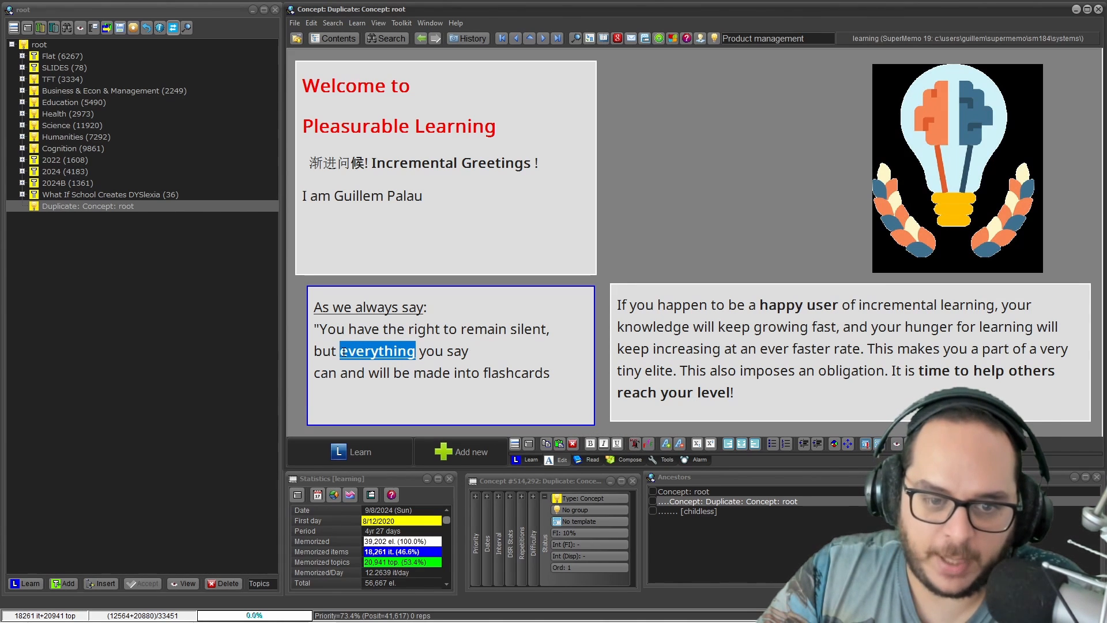
click(534, 371)
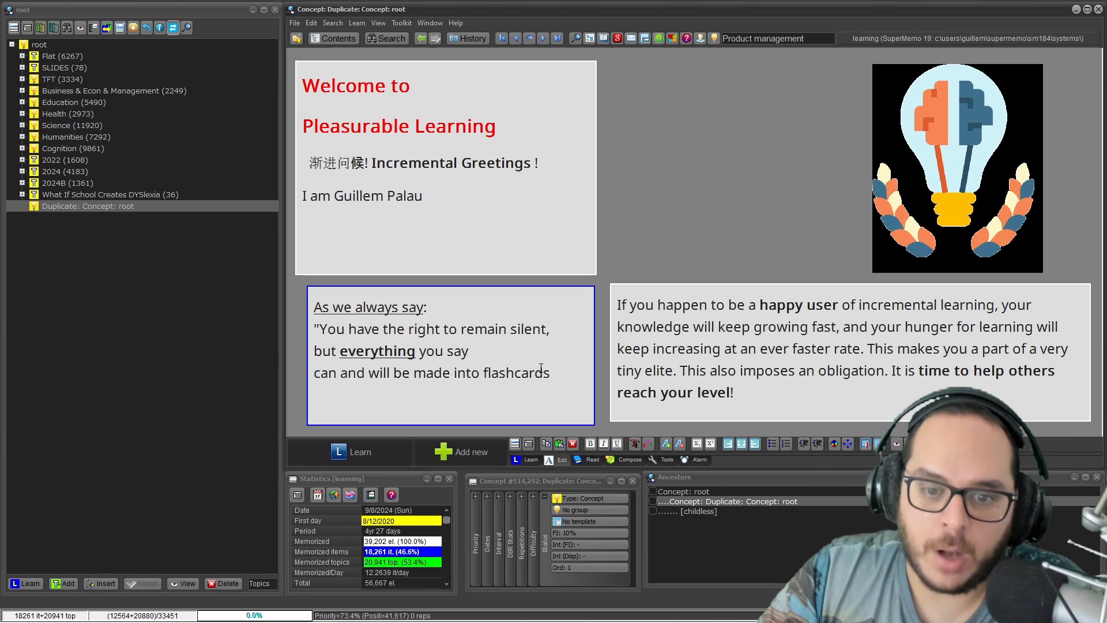
drag(551, 374, 484, 375)
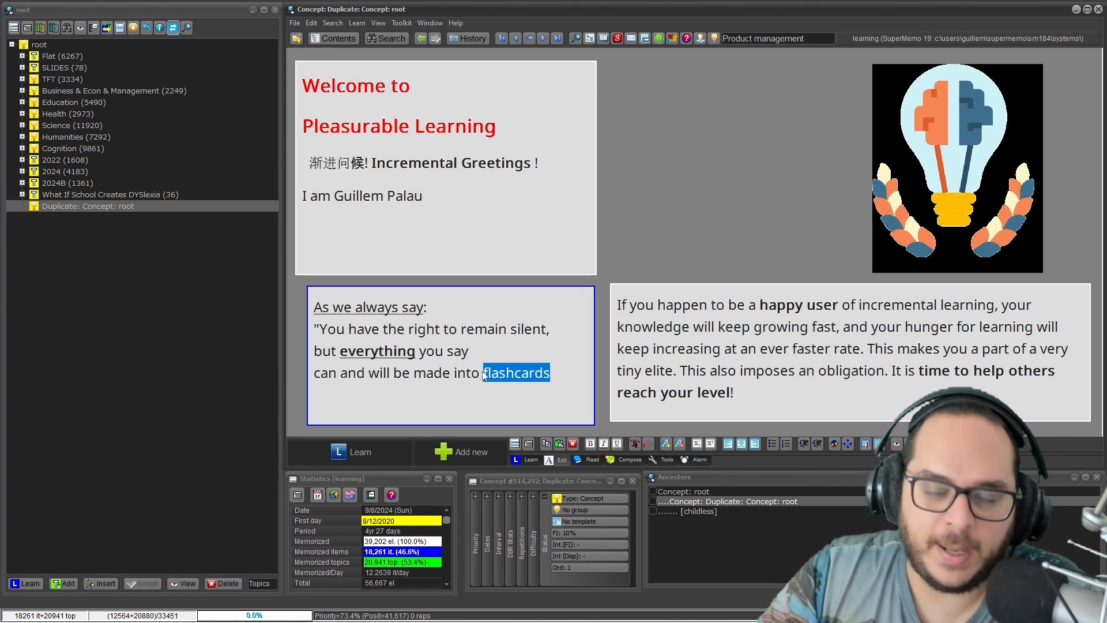
click(641, 447)
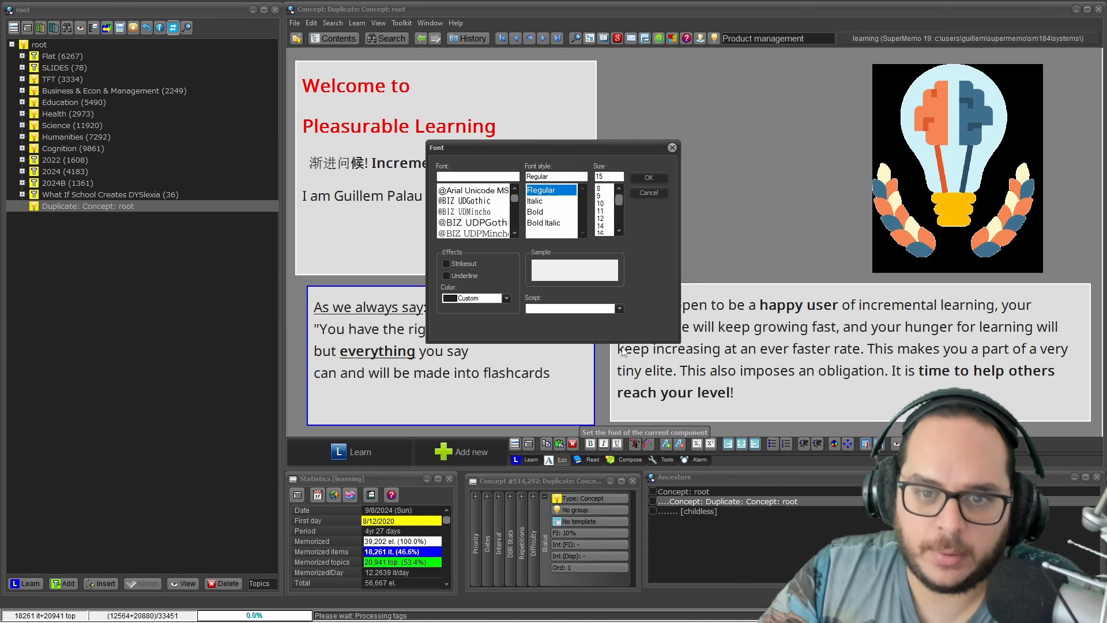
click(506, 298)
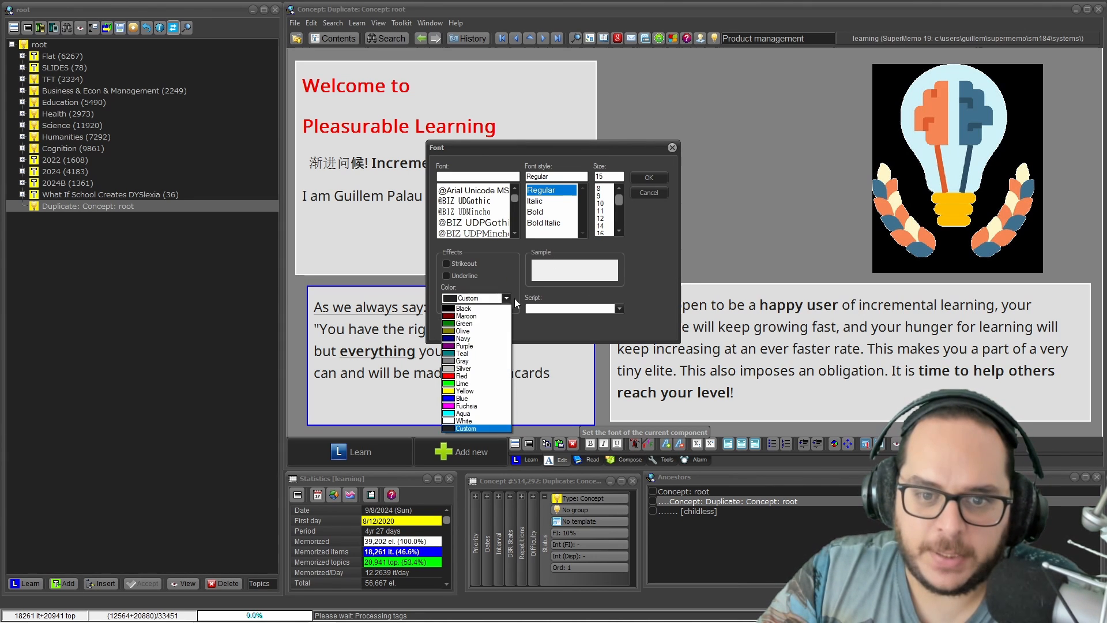
click(481, 376)
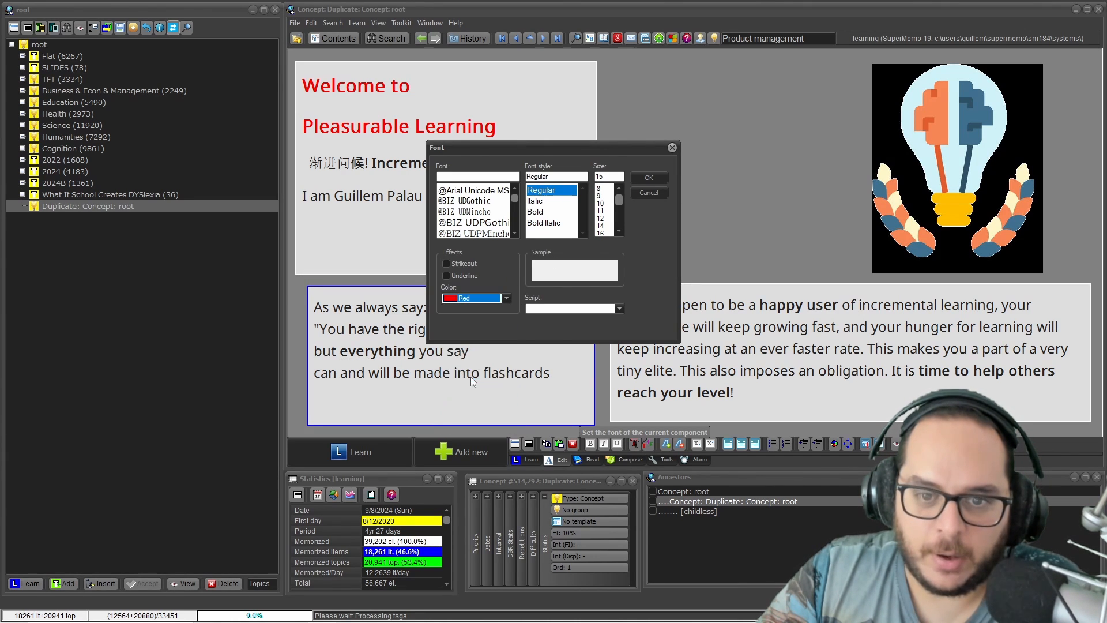
click(648, 177)
click(517, 360)
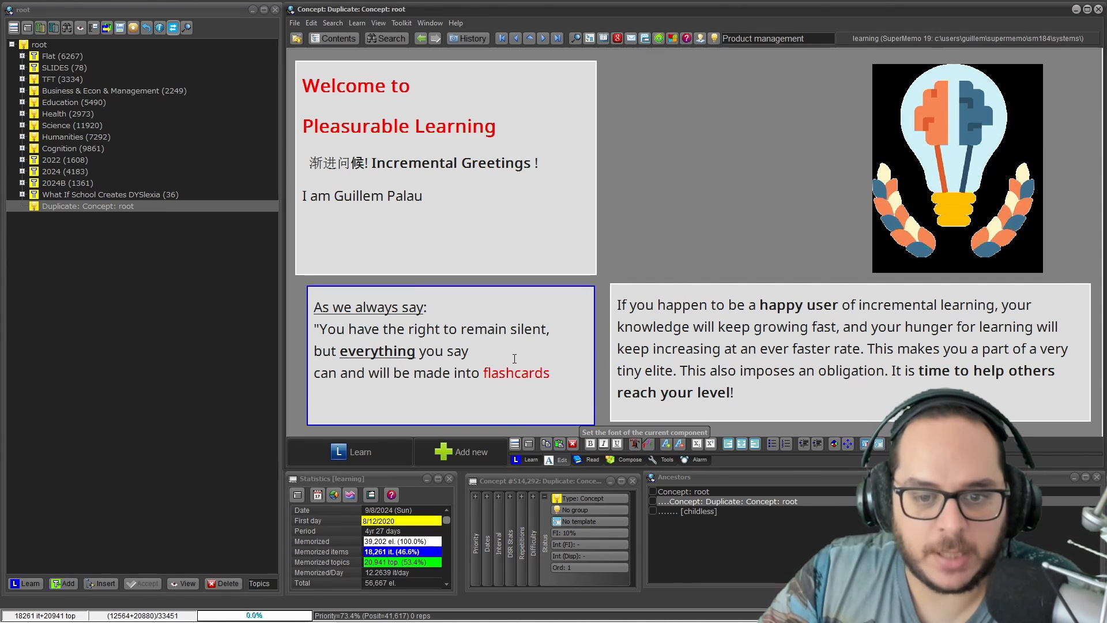
Step: Open the quote's HTML file in the browser, inspect the font tags in its source, and return to SuperMemo
key(F9)
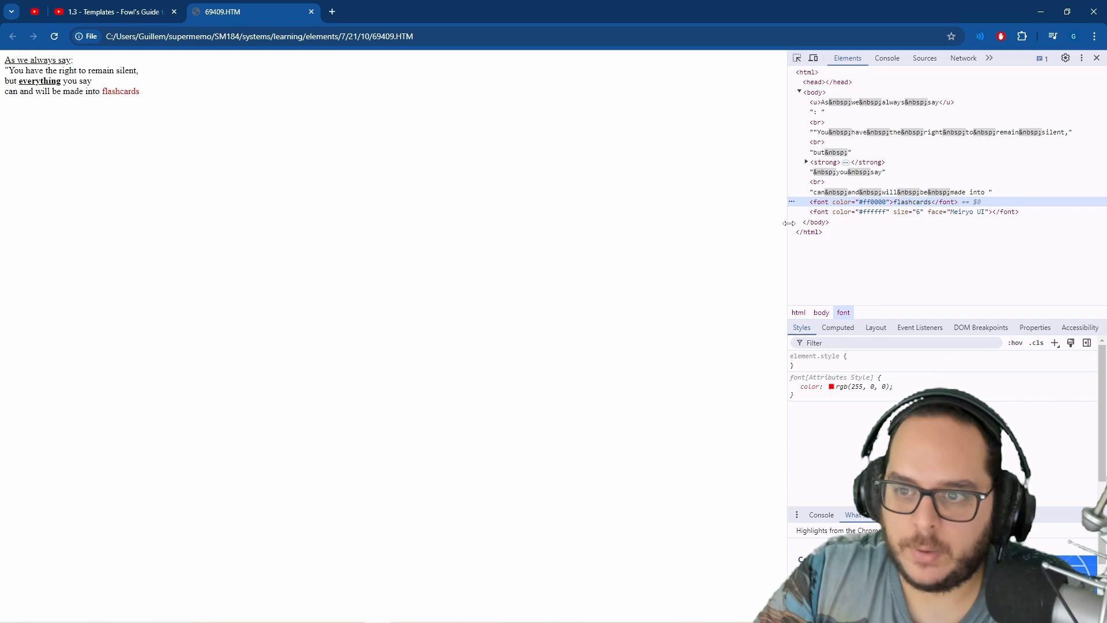
drag(787, 226, 439, 228)
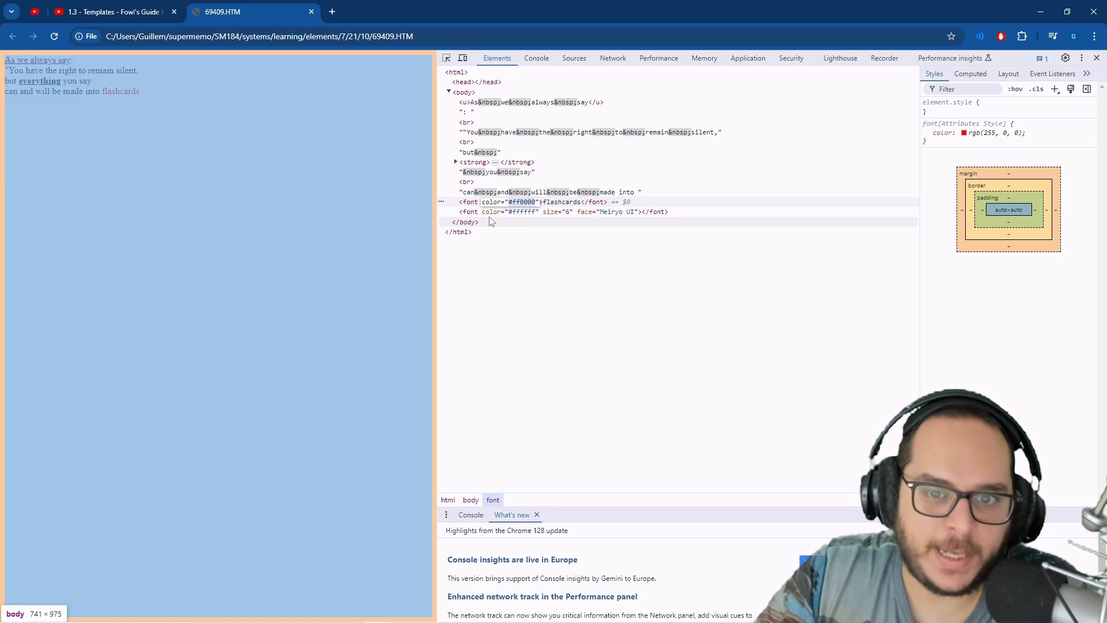
click(645, 213)
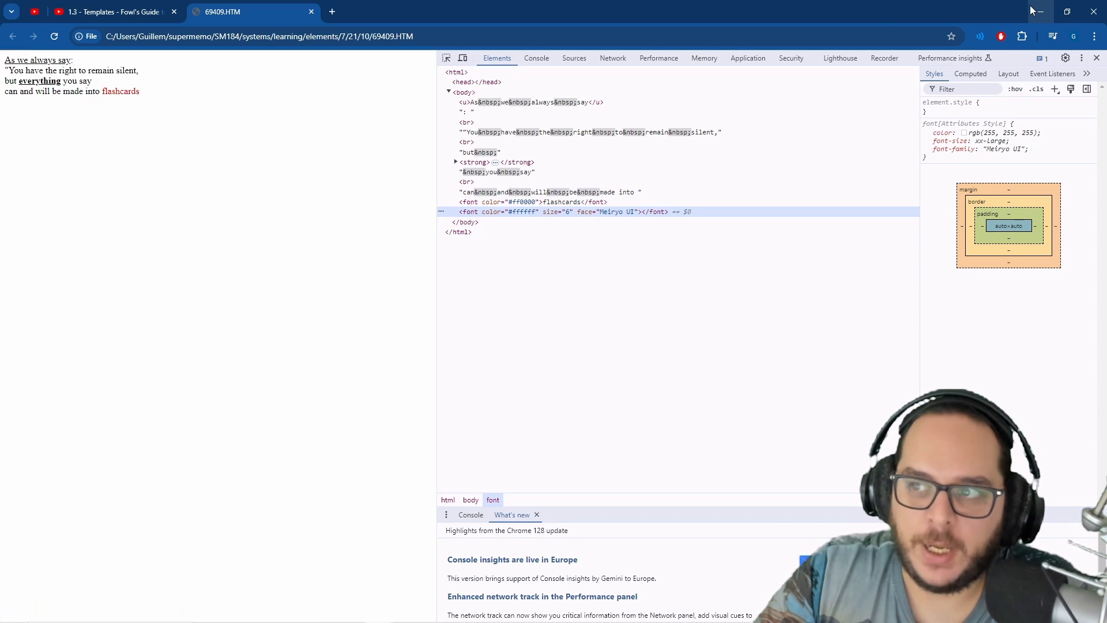
click(1031, 8)
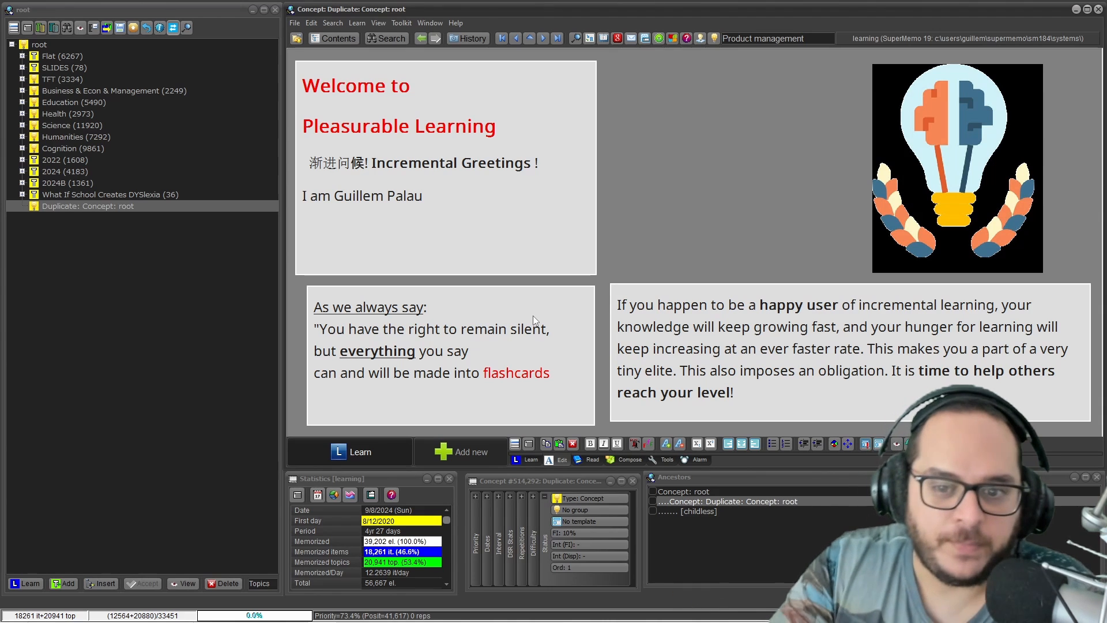
drag(383, 329, 548, 331)
click(471, 349)
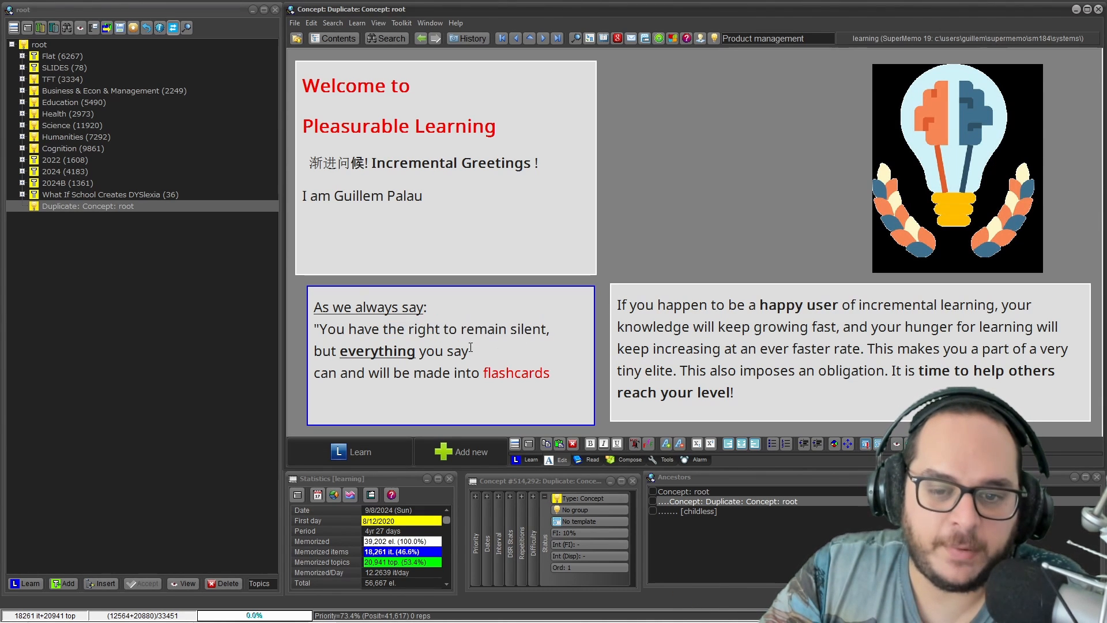
drag(409, 329, 437, 326)
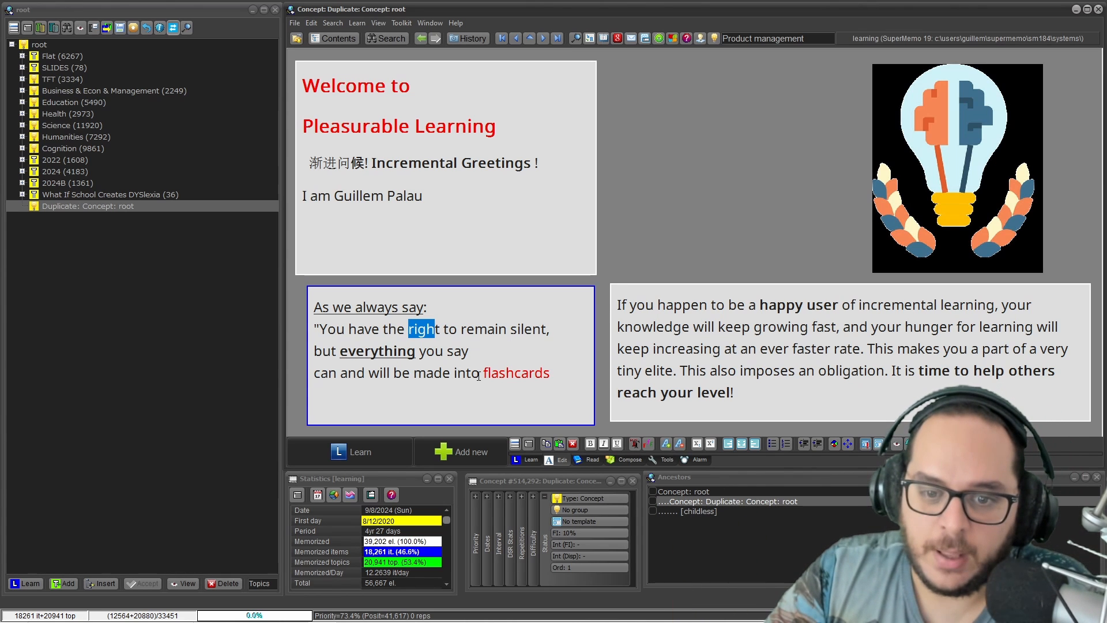
drag(482, 375, 552, 376)
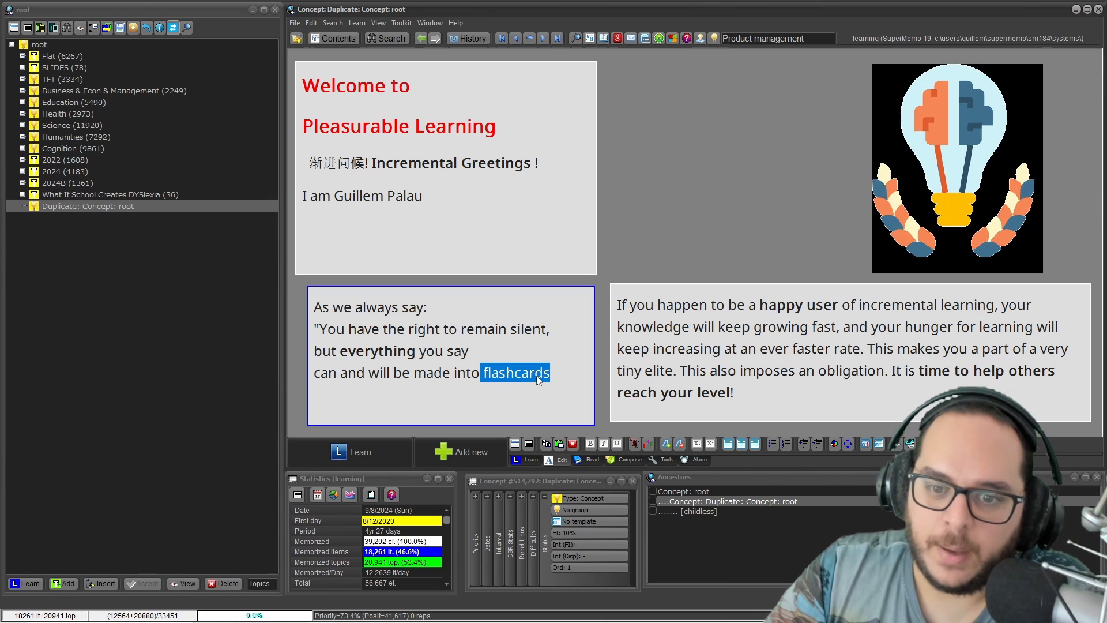
Step: Review the font commands available for the quote text without applying any of them
right_click(481, 316)
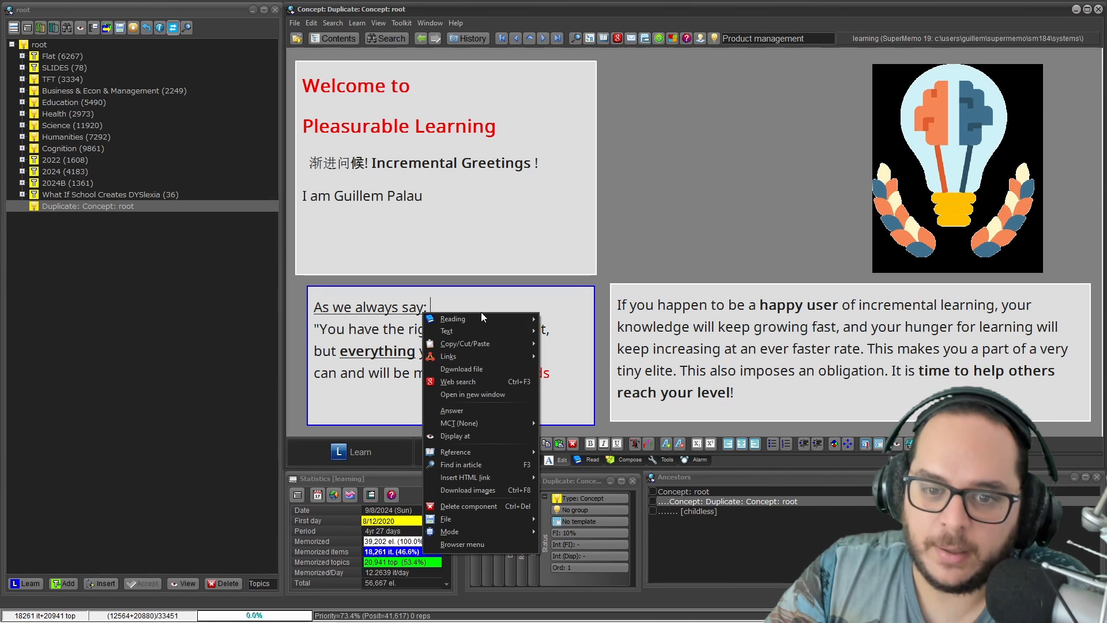
mouse_move(484, 331)
mouse_move(577, 344)
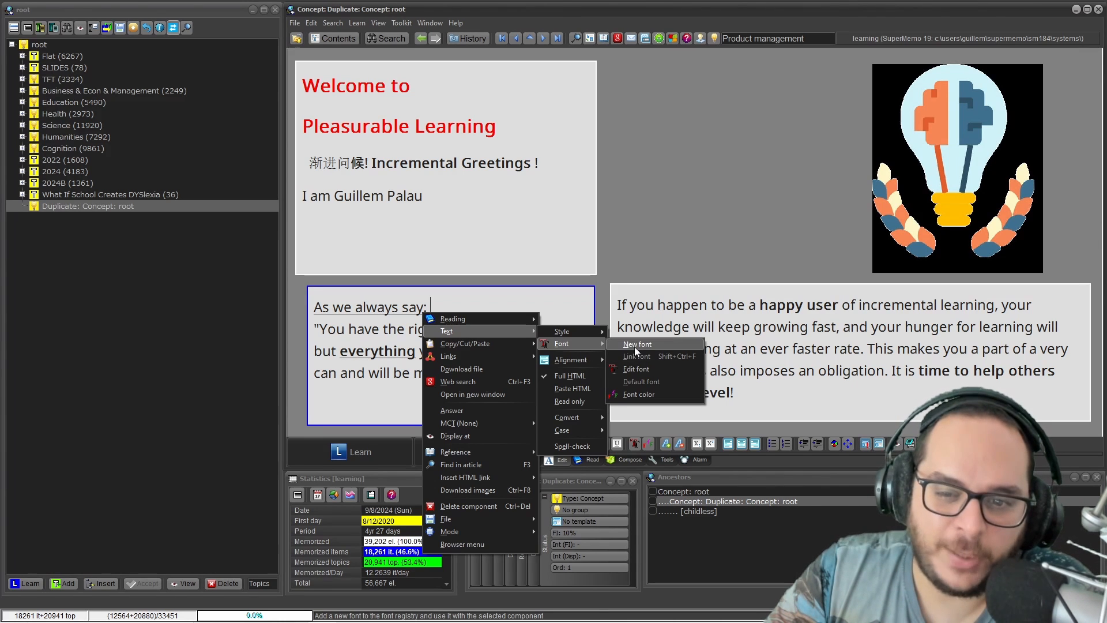
click(392, 331)
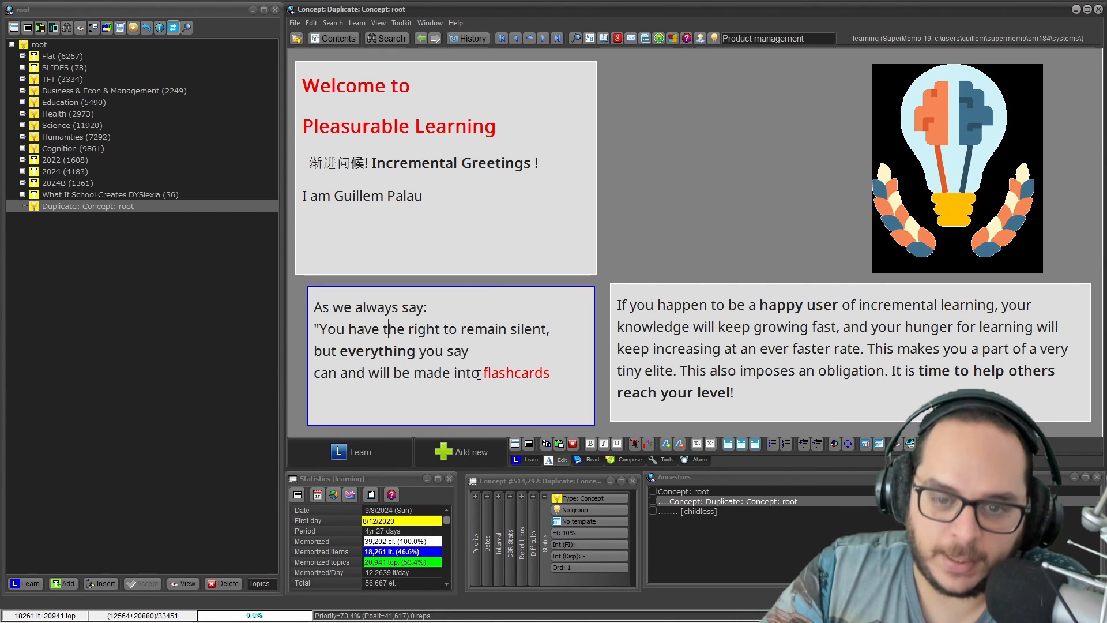
drag(481, 374, 579, 377)
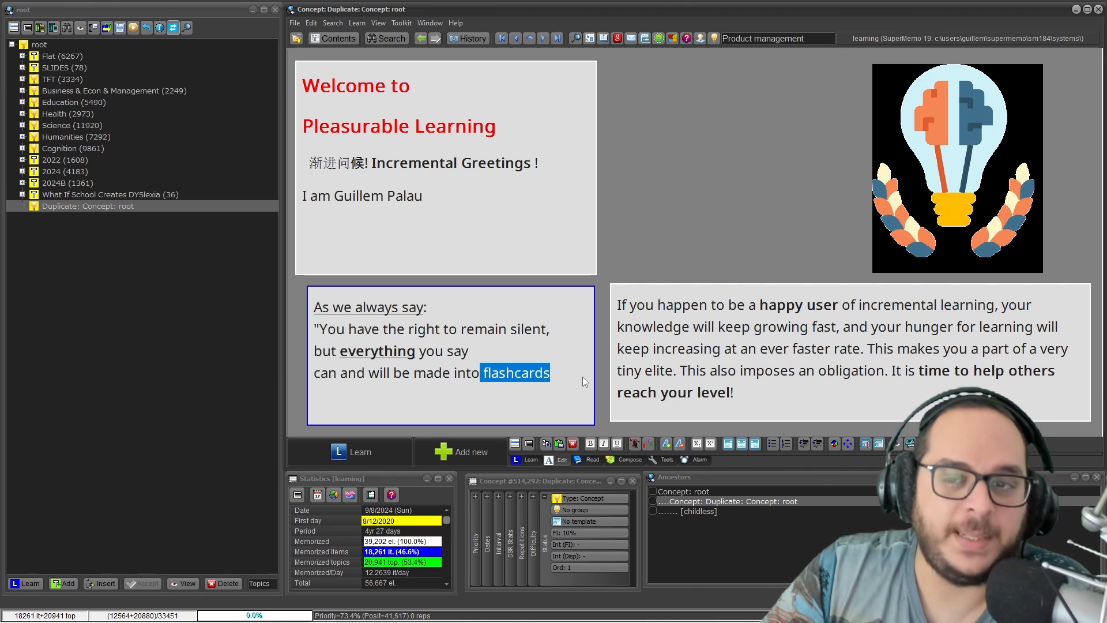
click(518, 330)
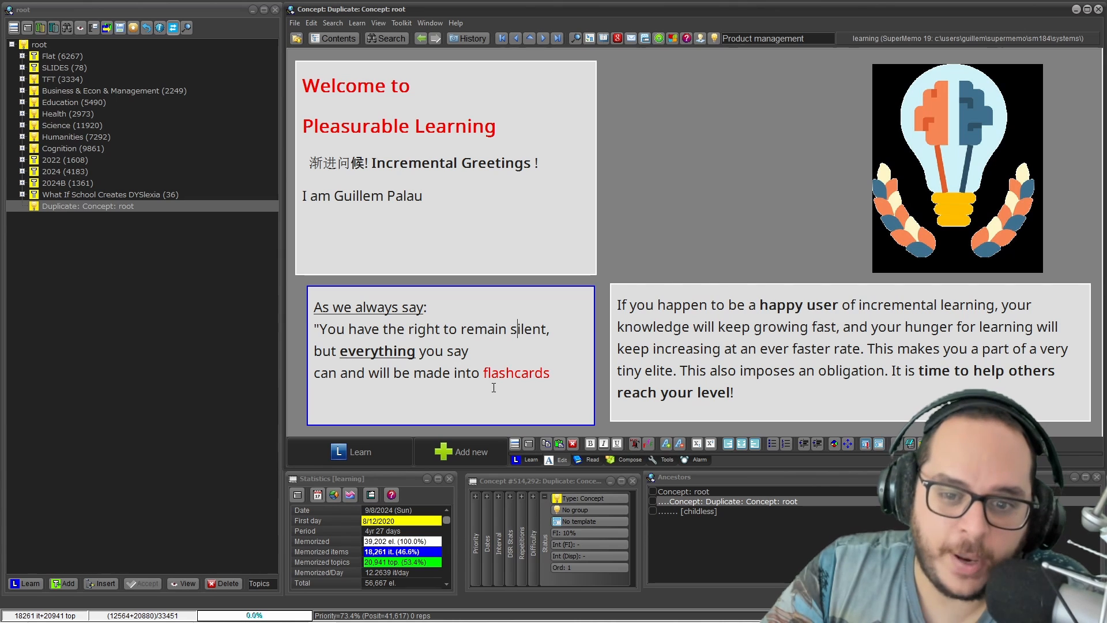
drag(482, 375, 570, 373)
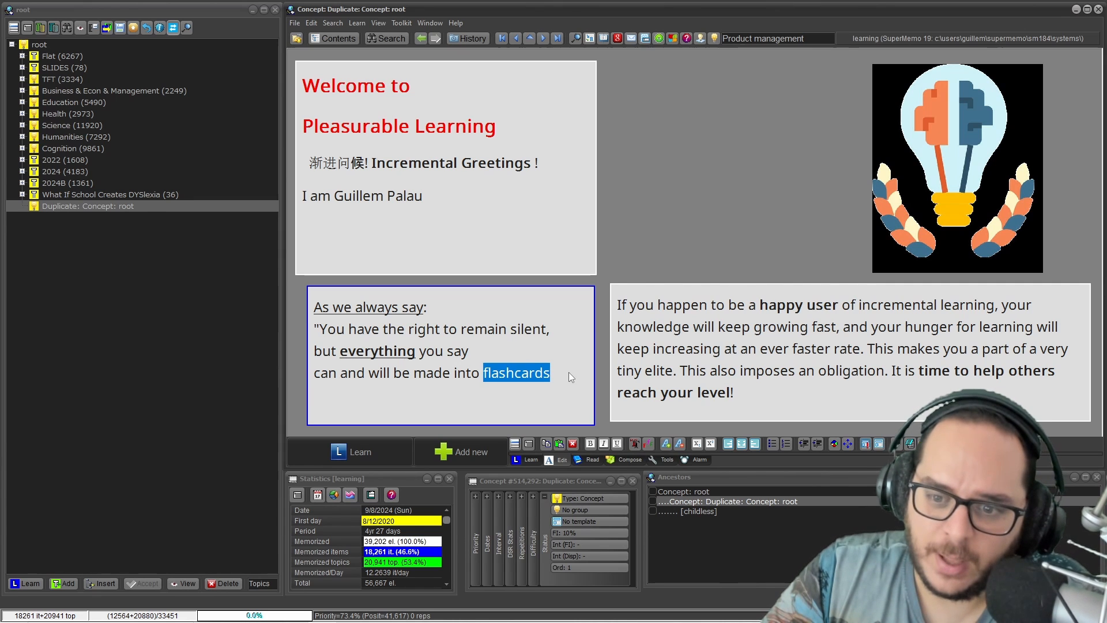
click(535, 346)
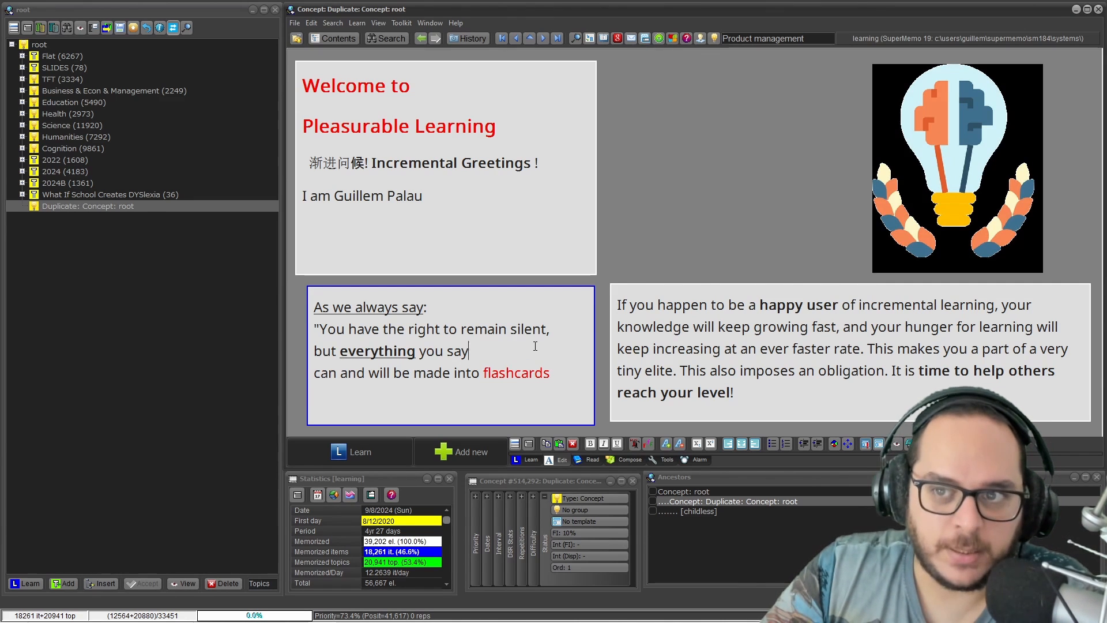